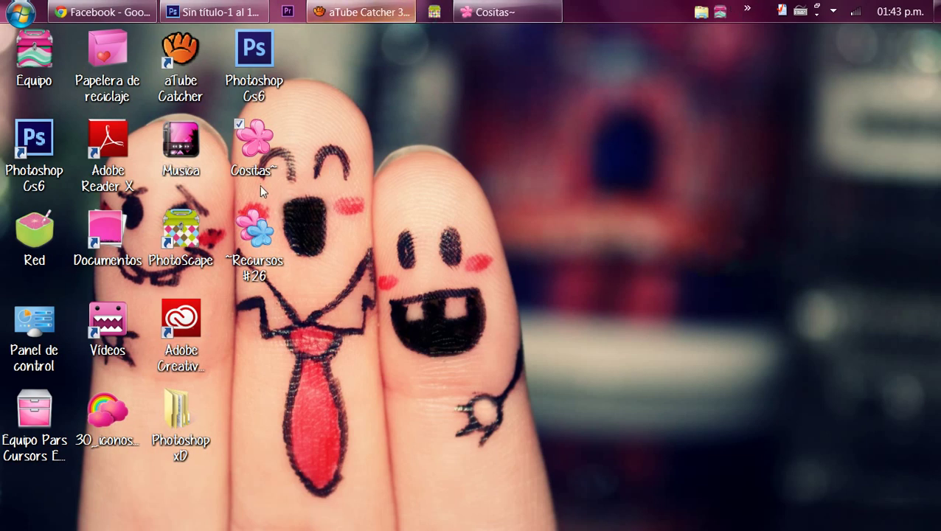
Open the Sin título-2 pink swirl banner from the Cositas~ folder in Photo Viewer
click(559, 77)
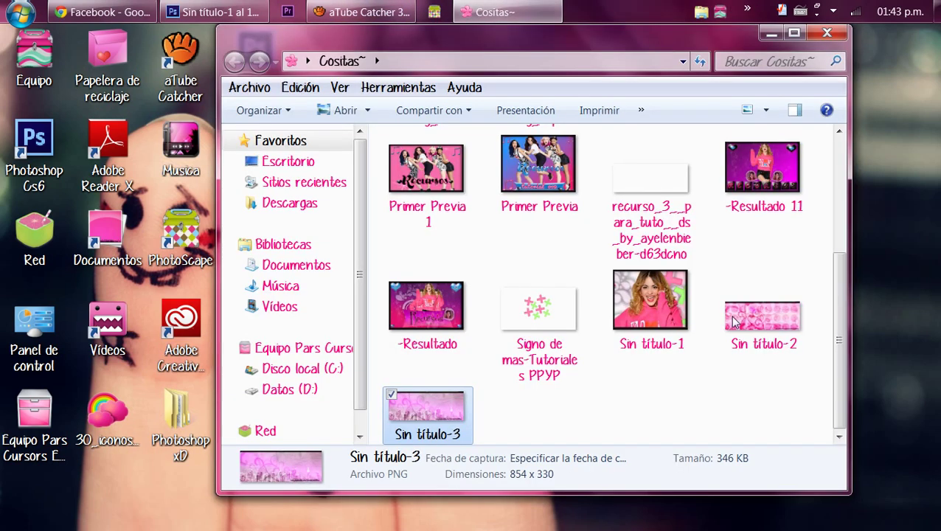
click(752, 318)
double_click(752, 319)
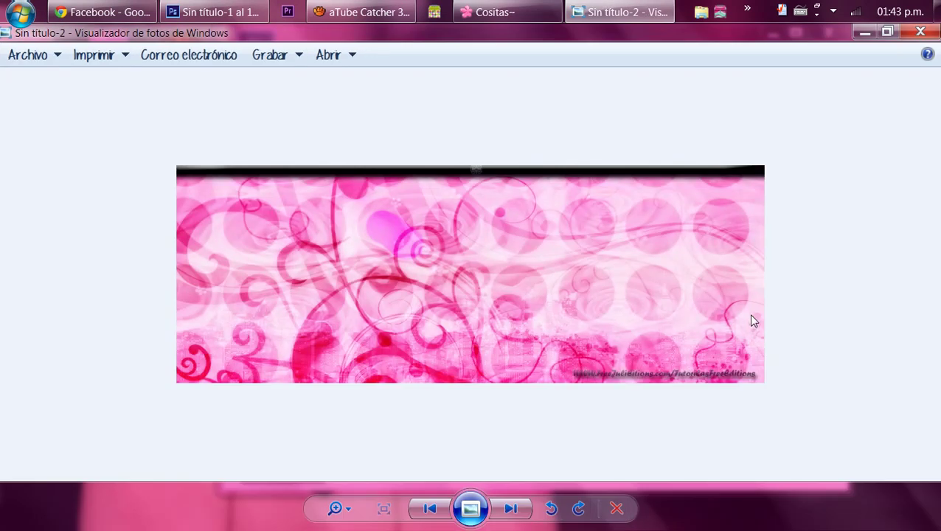
Compare the Sin título-2 and Sin título-3 banners, then close Photo Viewer
key(Right)
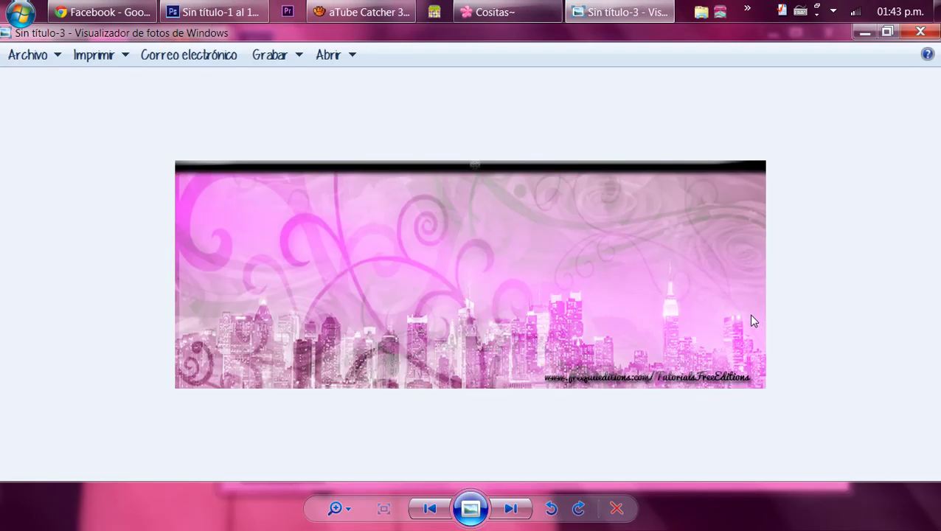
key(Left)
key(Right)
key(Left)
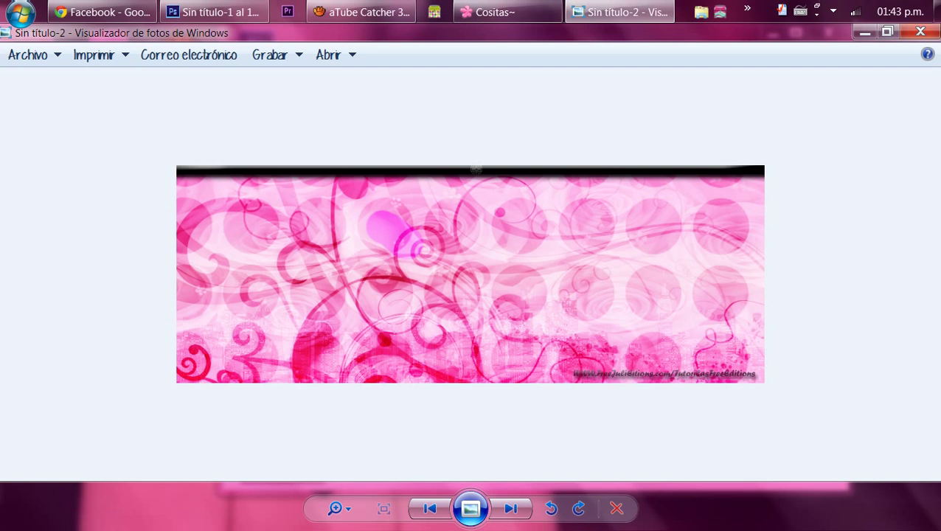
click(918, 34)
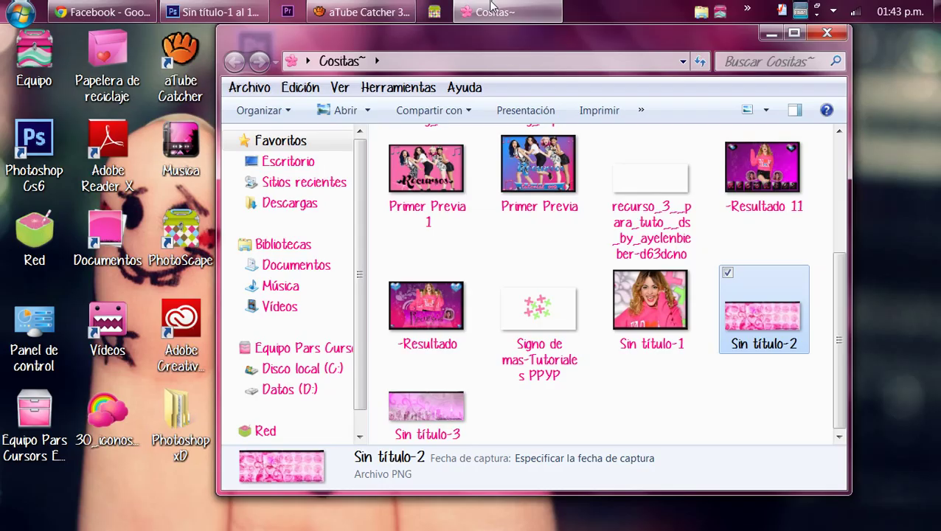
Minimize aTube Catcher and the Cositas~ window, bringing the Photoshop city banner forward
click(362, 12)
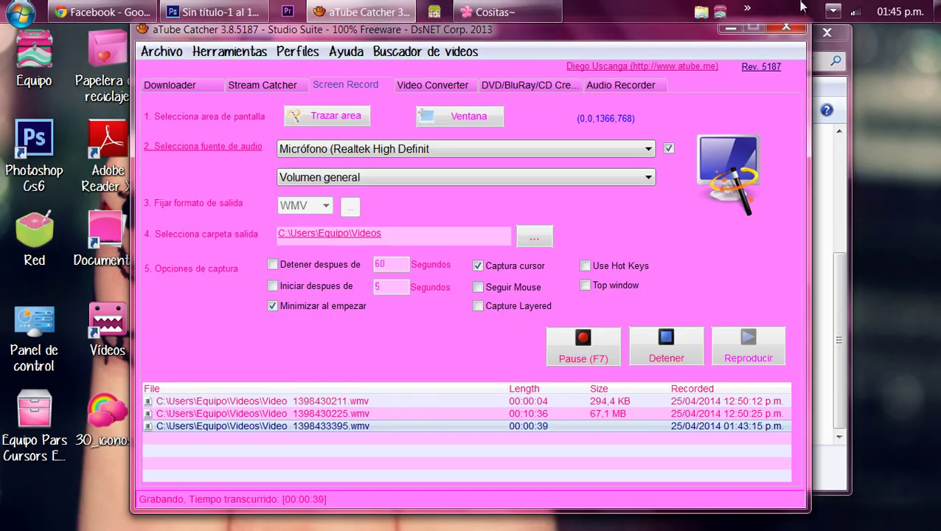
click(731, 30)
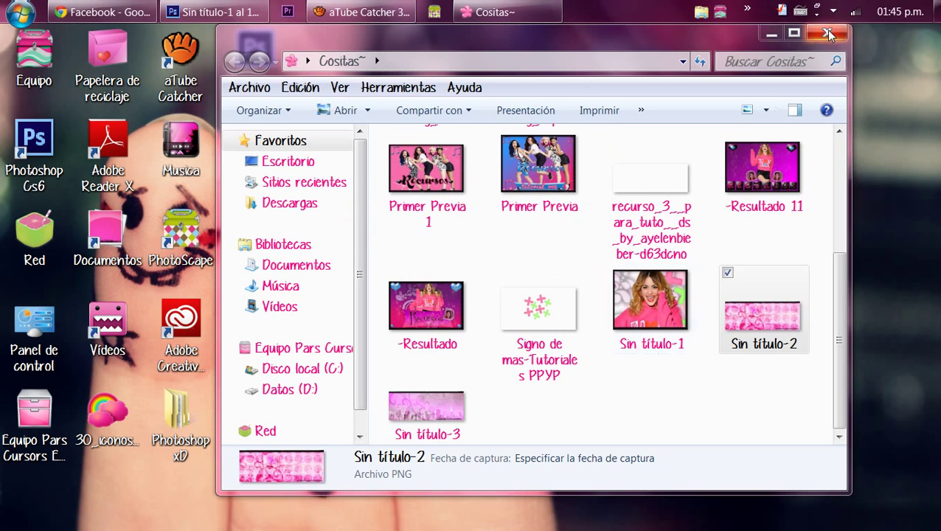
click(775, 36)
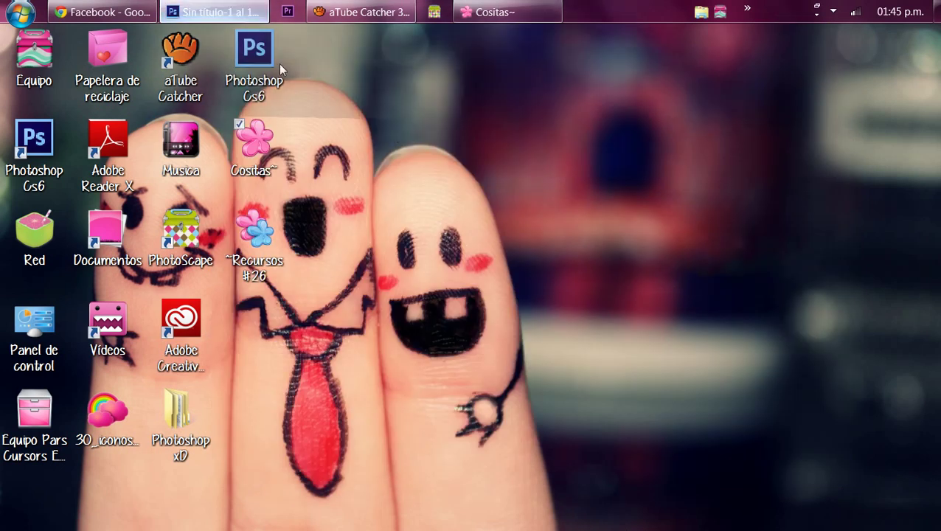
click(279, 63)
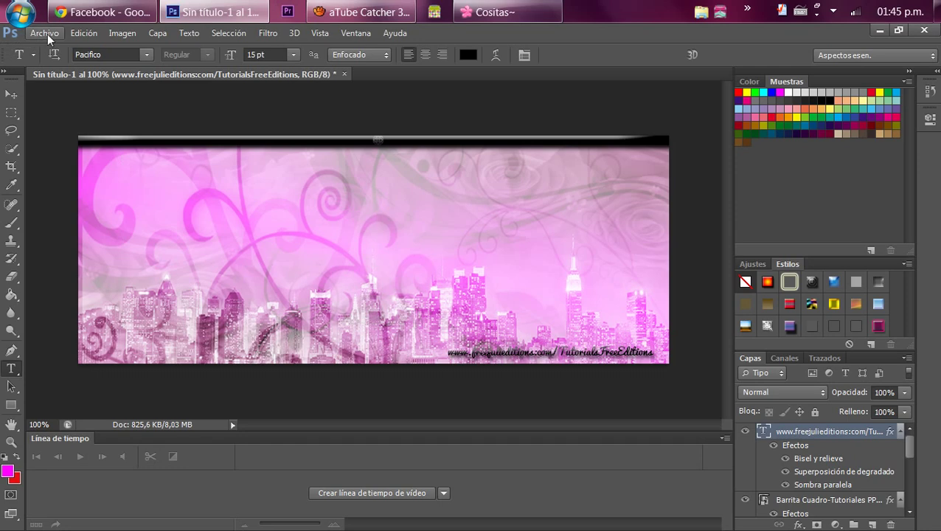
Create a blank white 854×330 px document and close Sin título-1 without saving
click(46, 33)
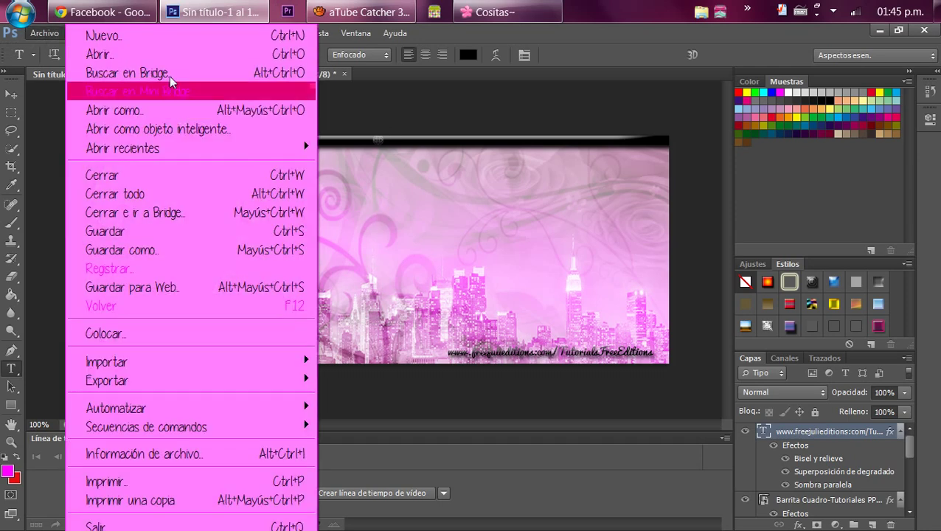
click(145, 37)
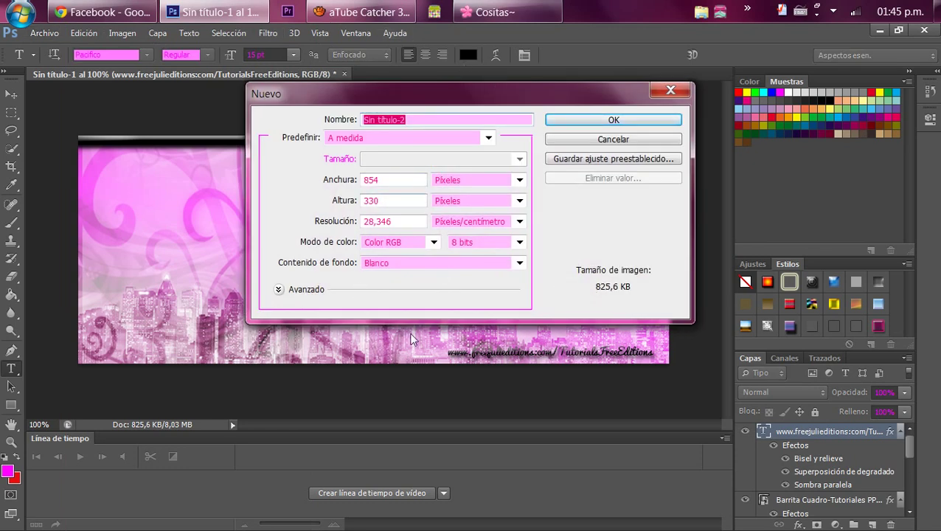
click(649, 121)
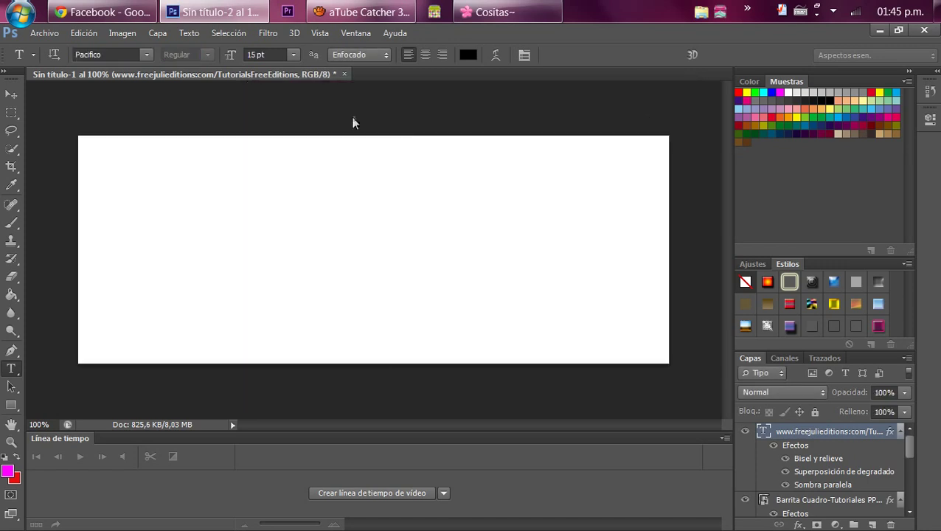
click(344, 74)
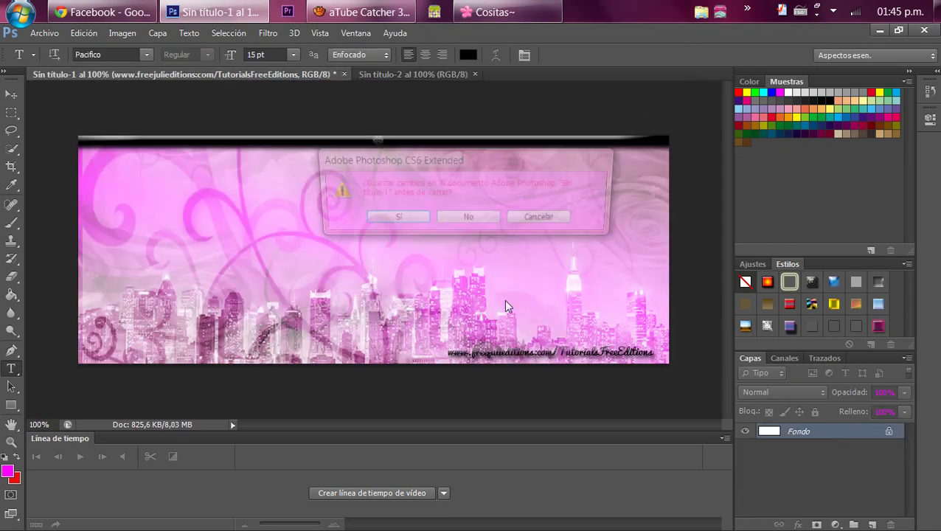
click(494, 220)
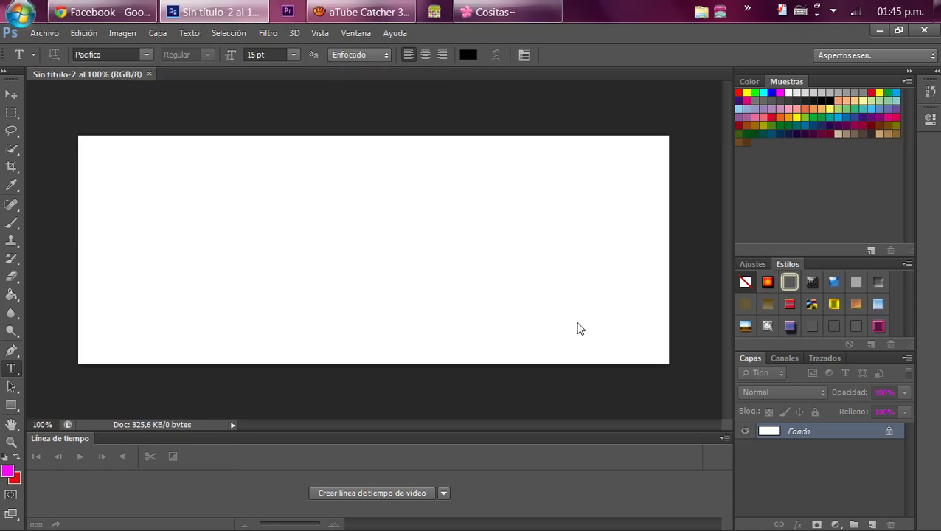
Add a Color uniforme fill layer in dark wine-purple, roughly #5a0e35
click(835, 524)
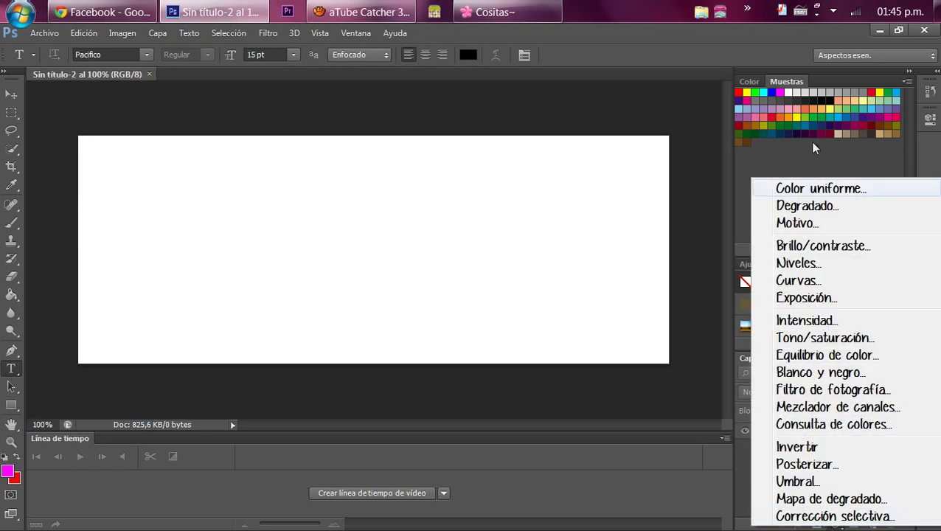
click(820, 189)
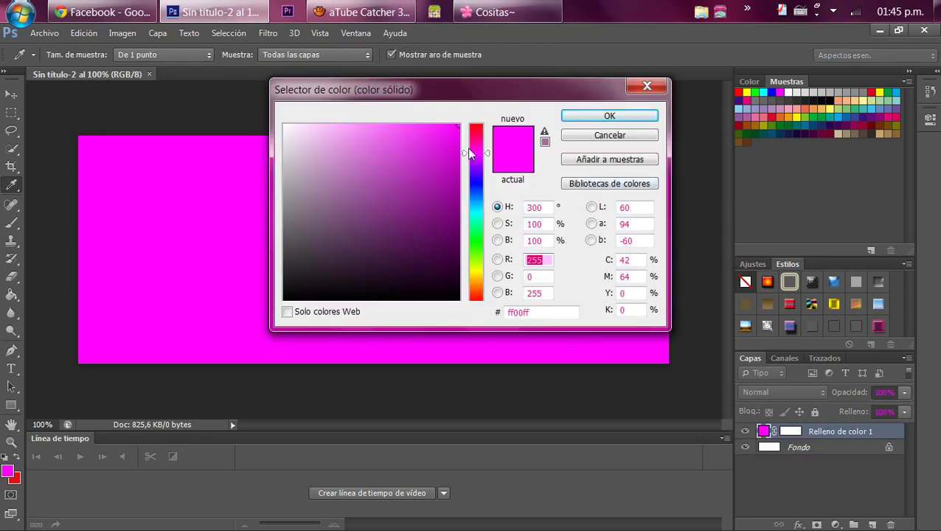
drag(481, 151, 478, 138)
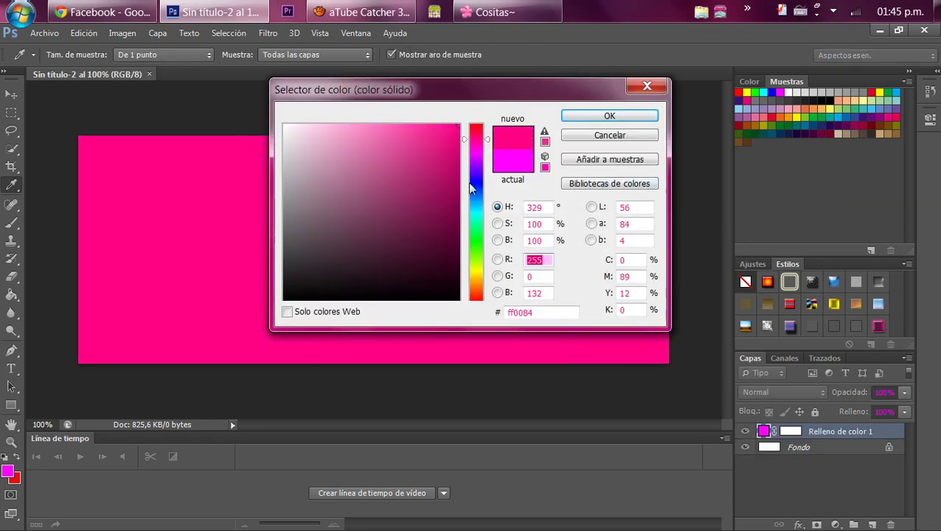
drag(442, 233, 445, 232)
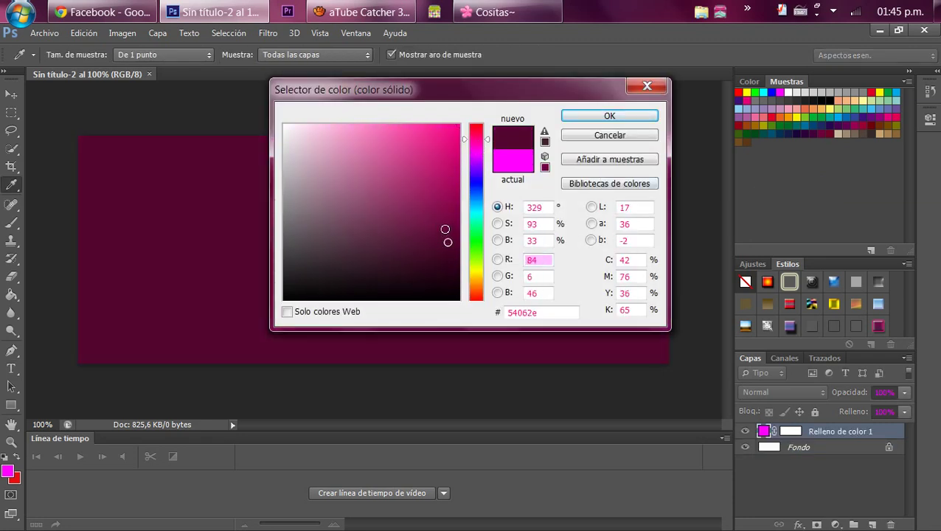
mouse_move(446, 232)
mouse_down()
mouse_move(432, 238)
mouse_move(443, 236)
mouse_up()
click(608, 116)
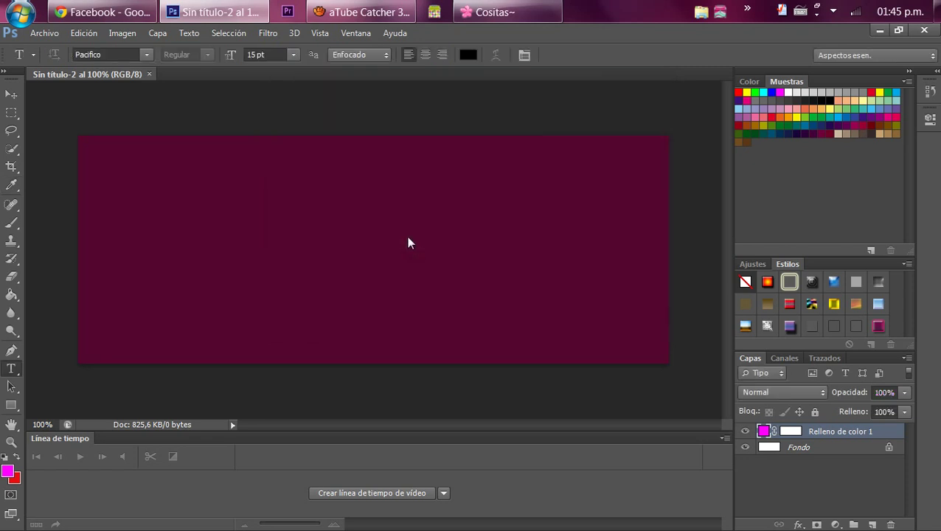
Add a Degradado fill layer with Reflejado style at 90% scale
click(835, 524)
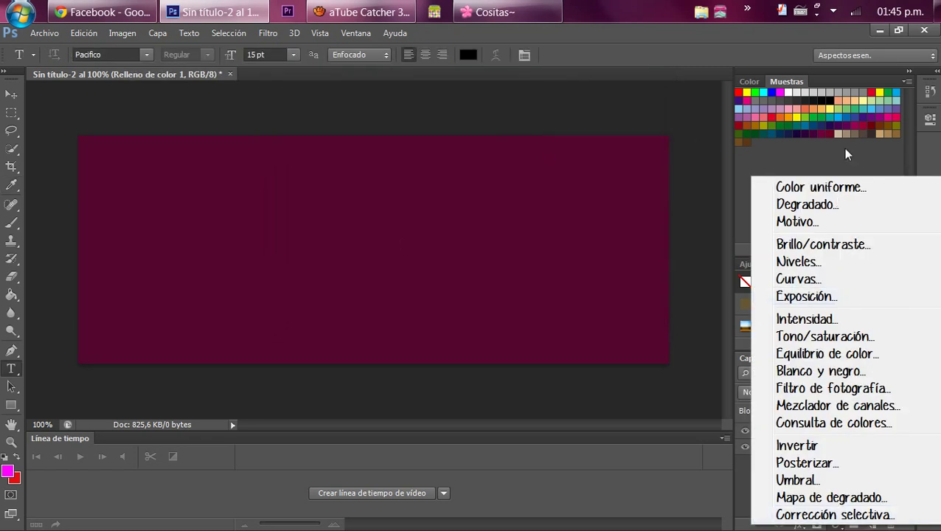
click(850, 206)
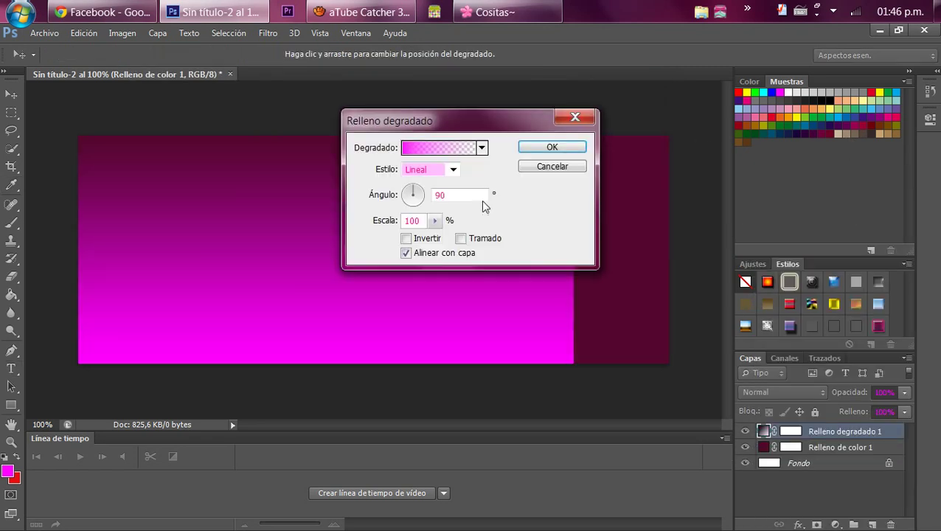
click(437, 171)
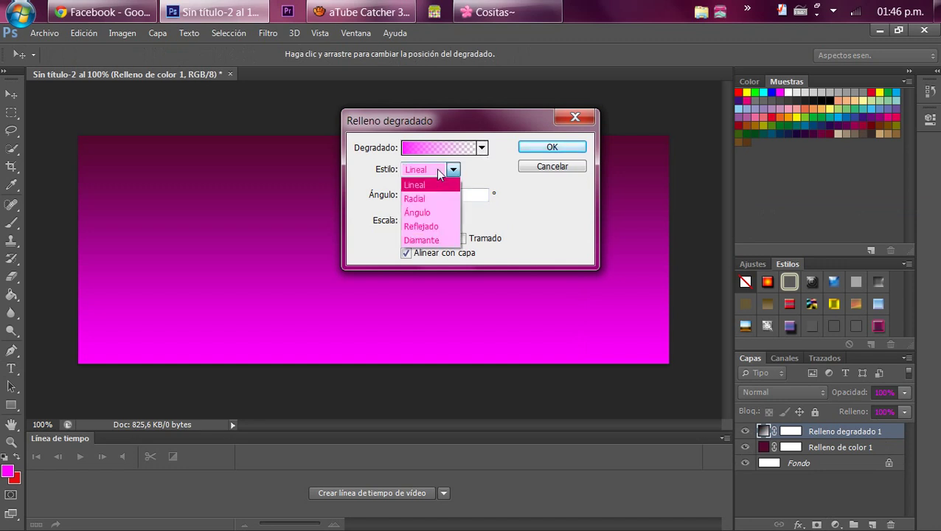
click(443, 230)
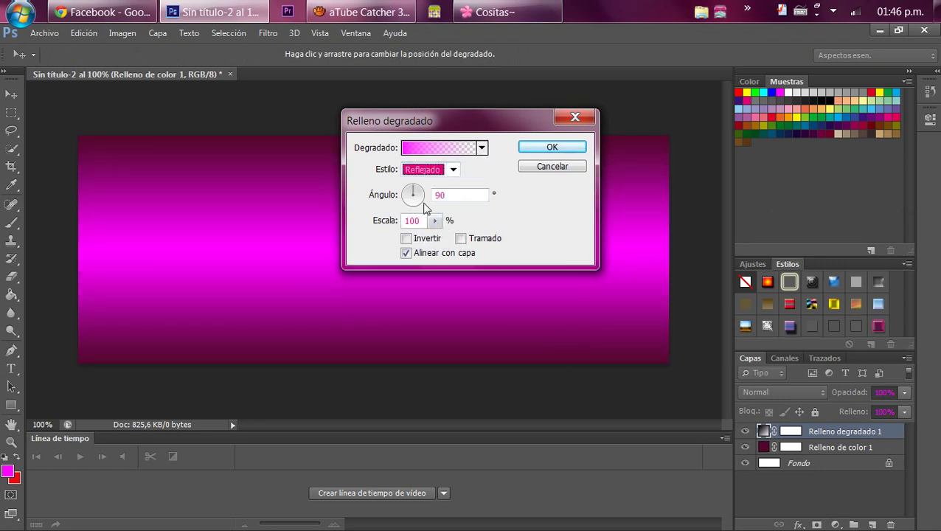
drag(437, 223, 435, 241)
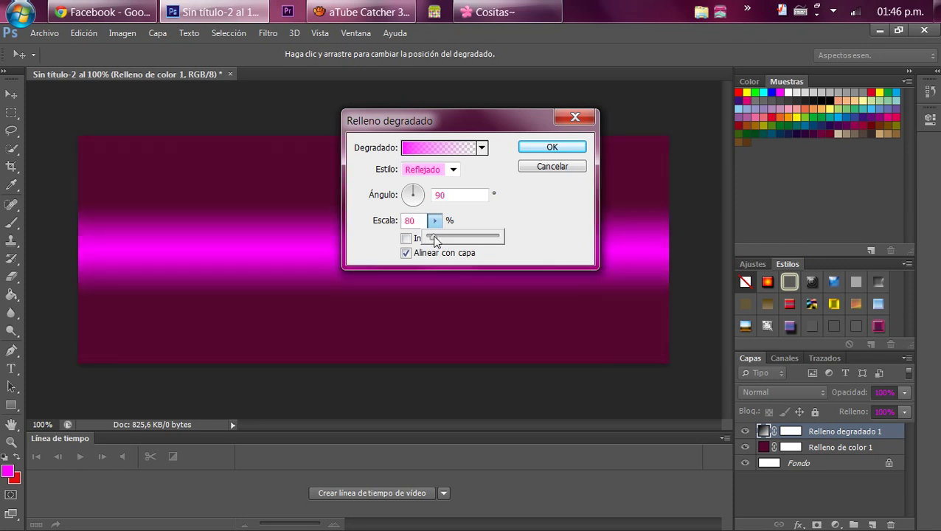
drag(433, 236, 434, 236)
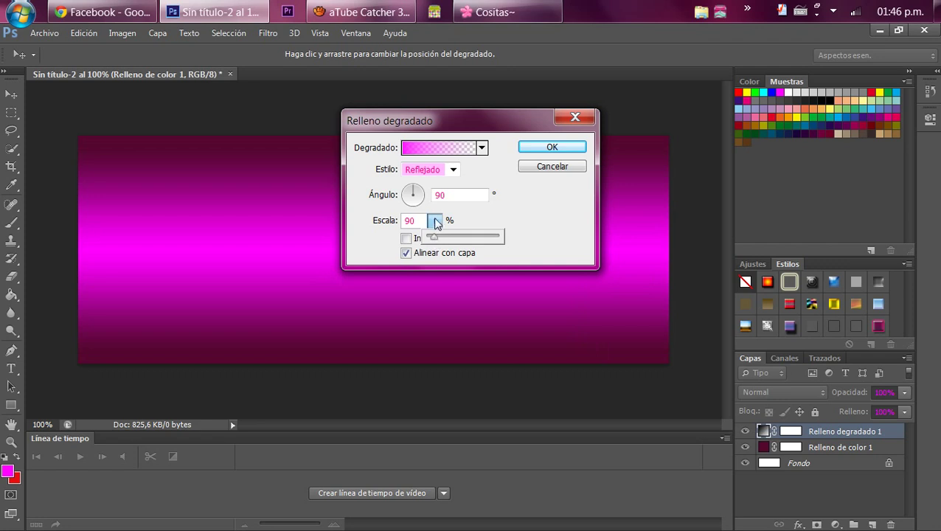
Turn off dithering and apply the gradient at an angle of about 75,96°
click(407, 238)
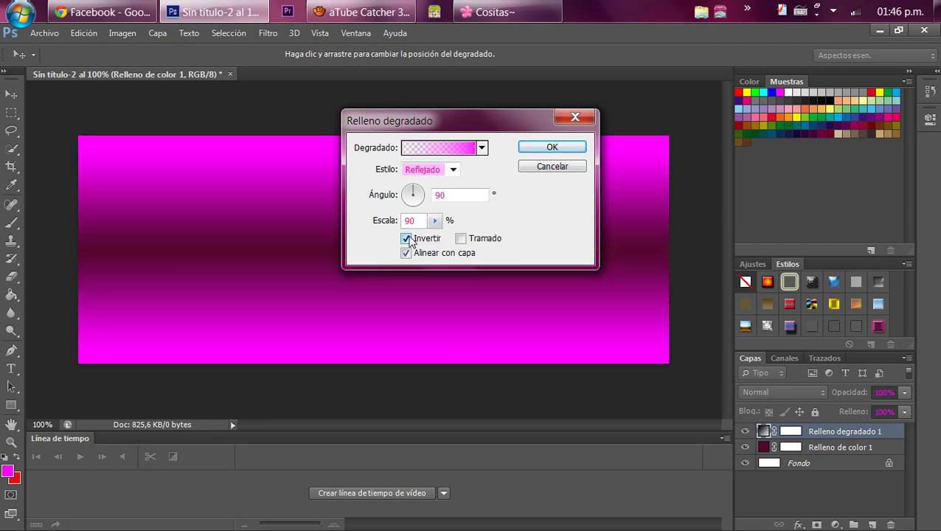
click(409, 240)
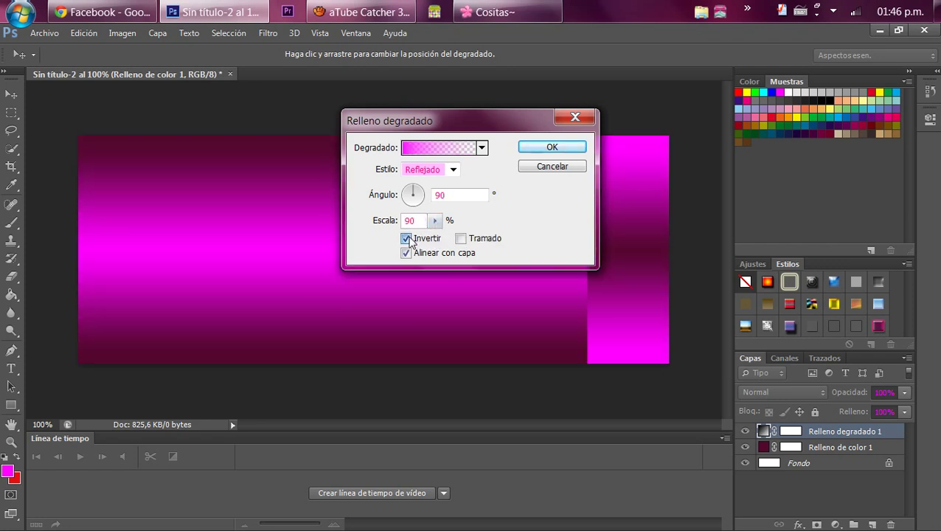
click(460, 239)
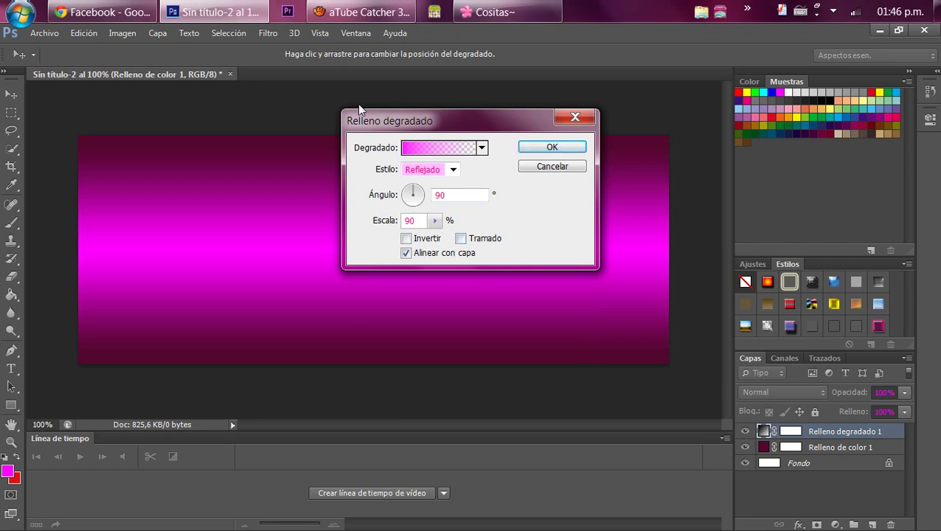
click(415, 194)
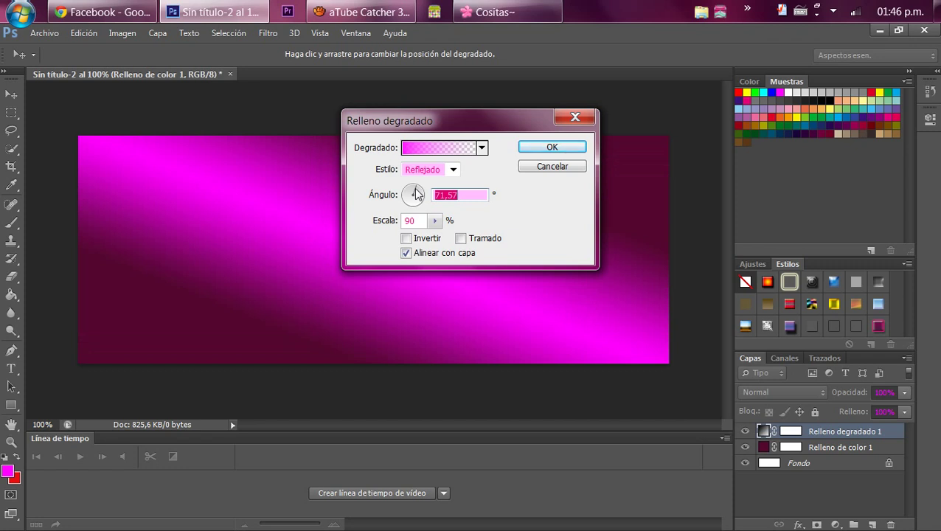
click(415, 194)
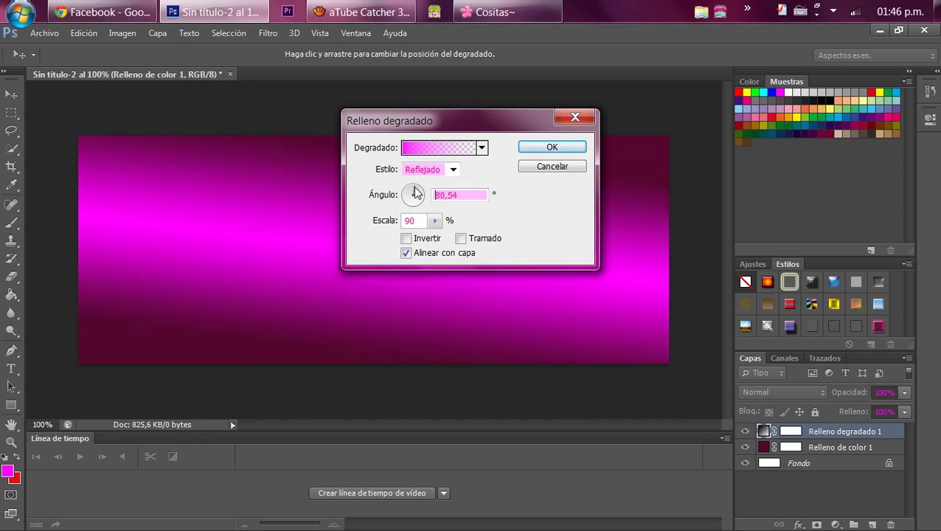
click(416, 193)
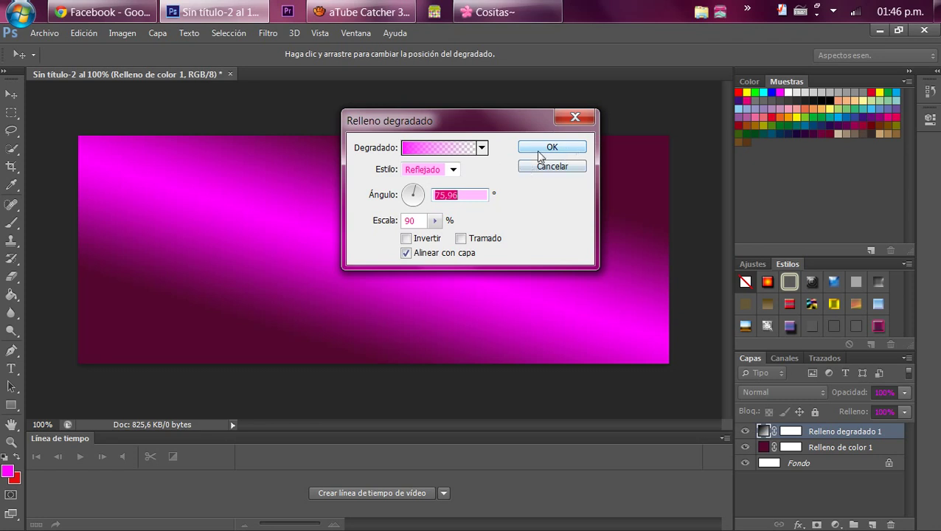
click(557, 150)
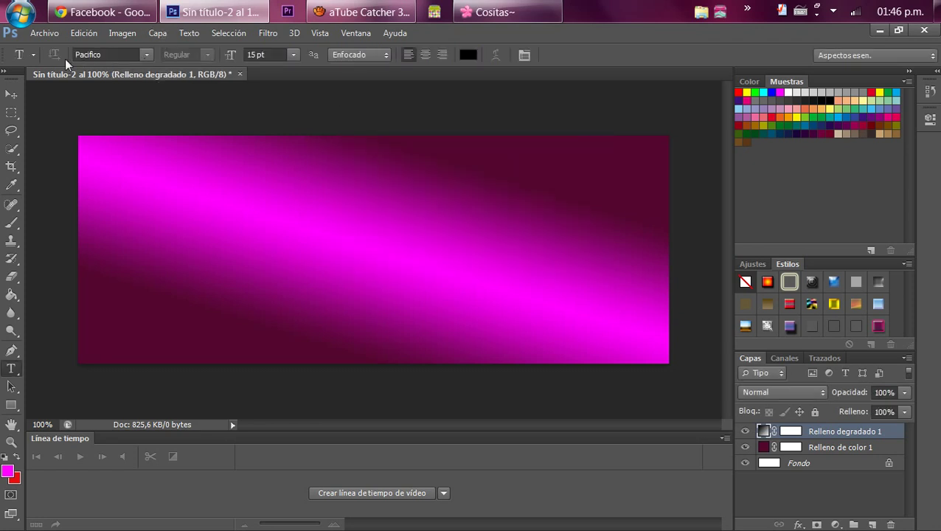
click(51, 33)
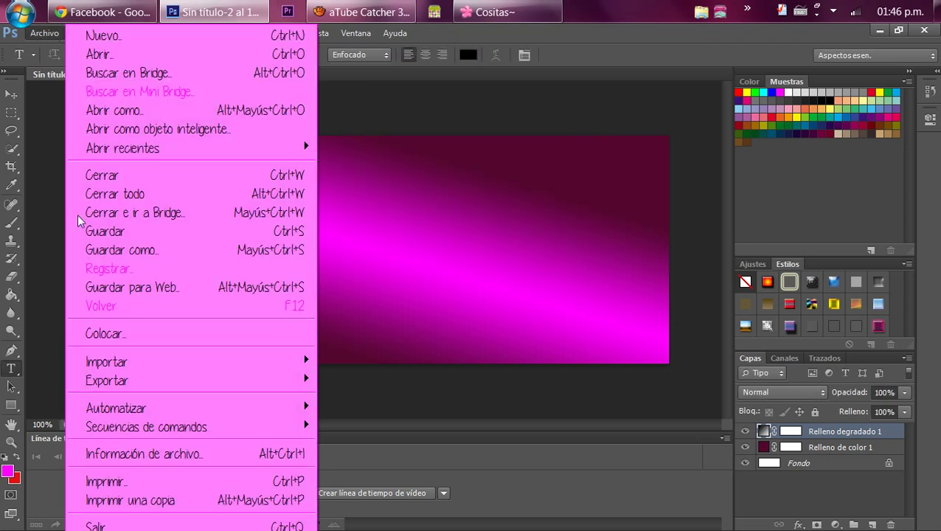
click(125, 336)
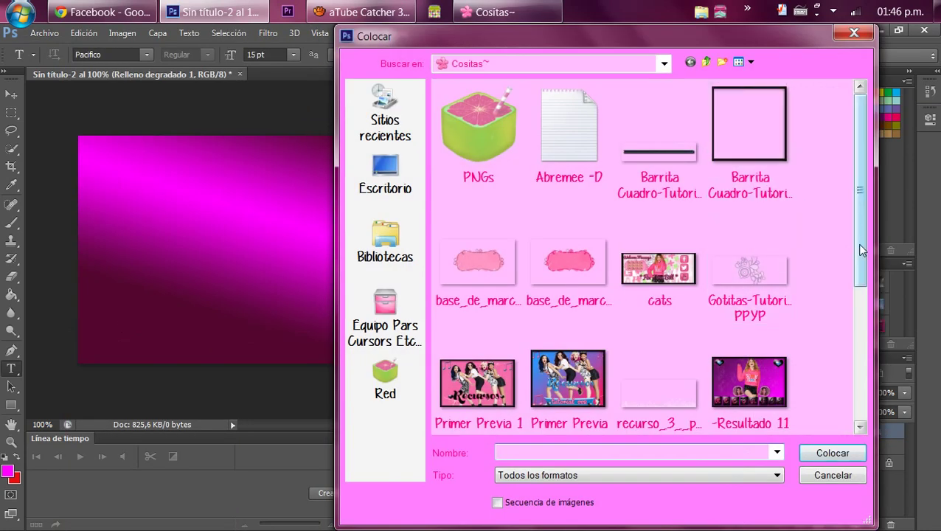
drag(861, 250, 863, 379)
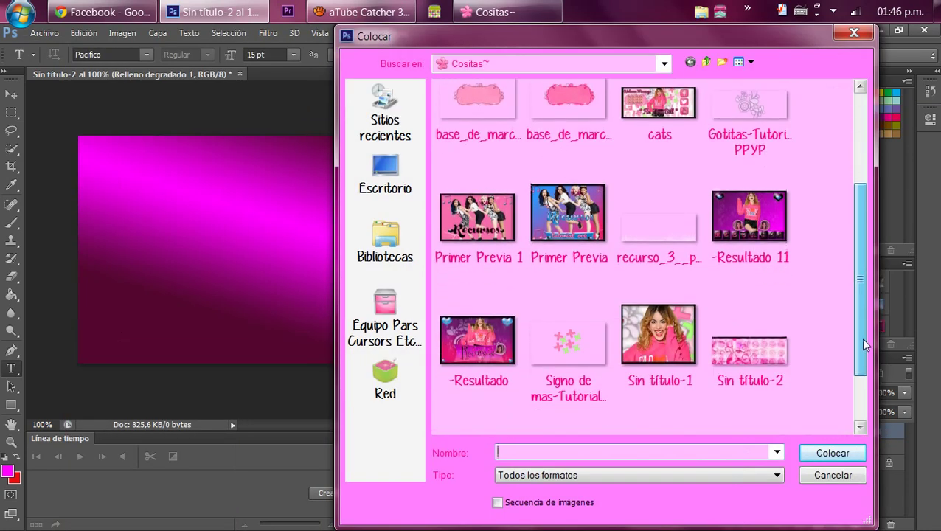
click(418, 188)
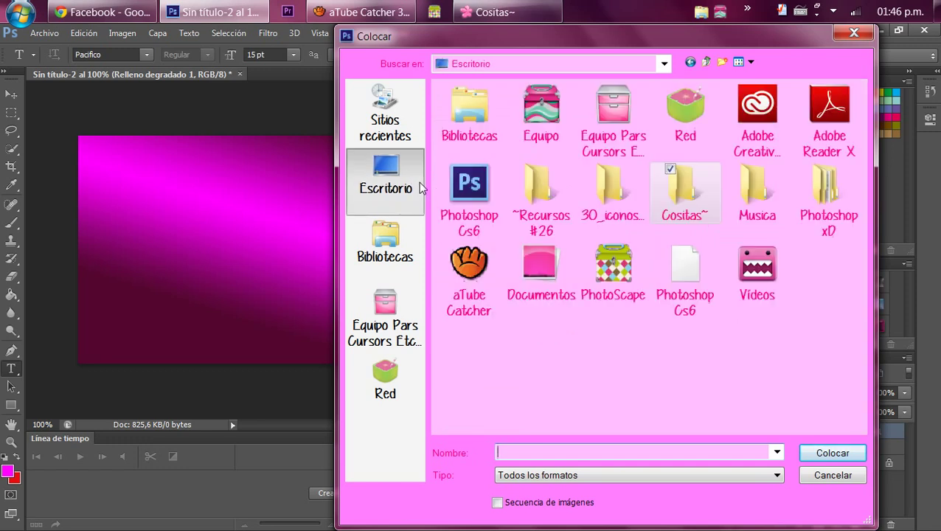
click(557, 198)
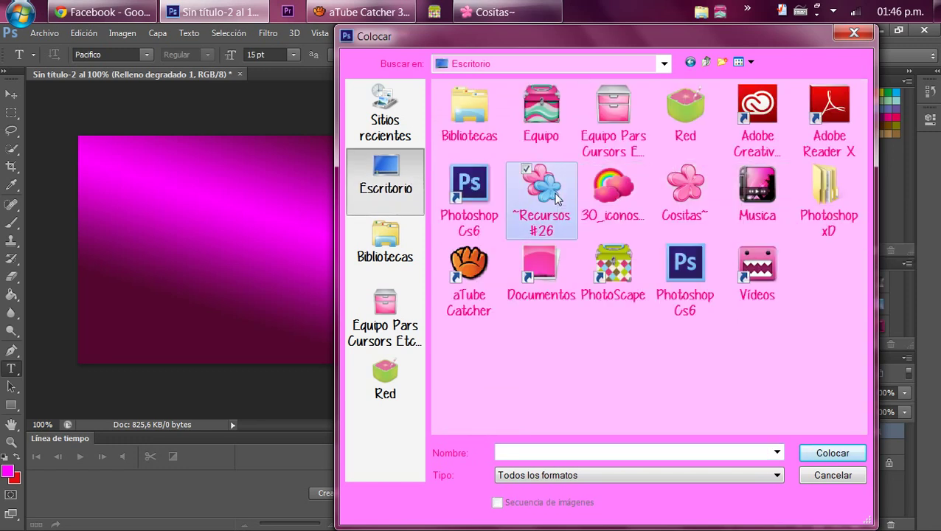
double_click(557, 198)
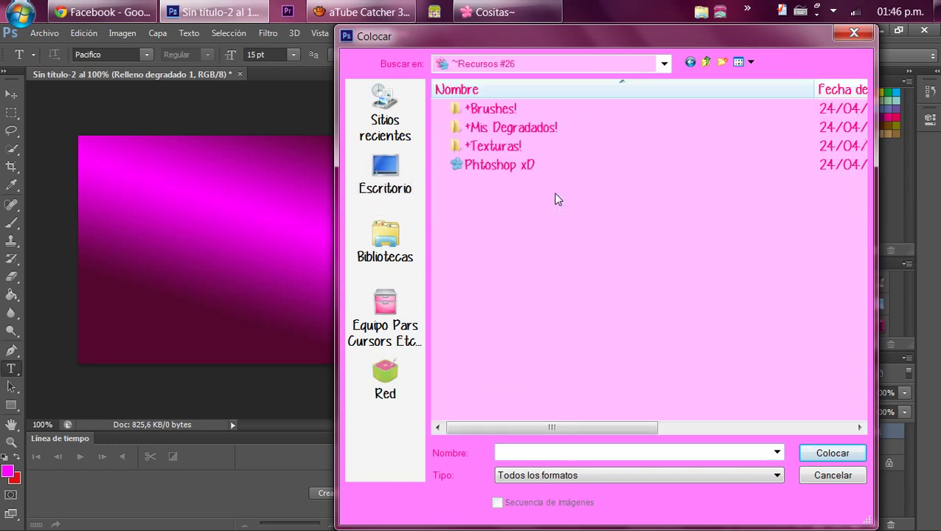
click(567, 151)
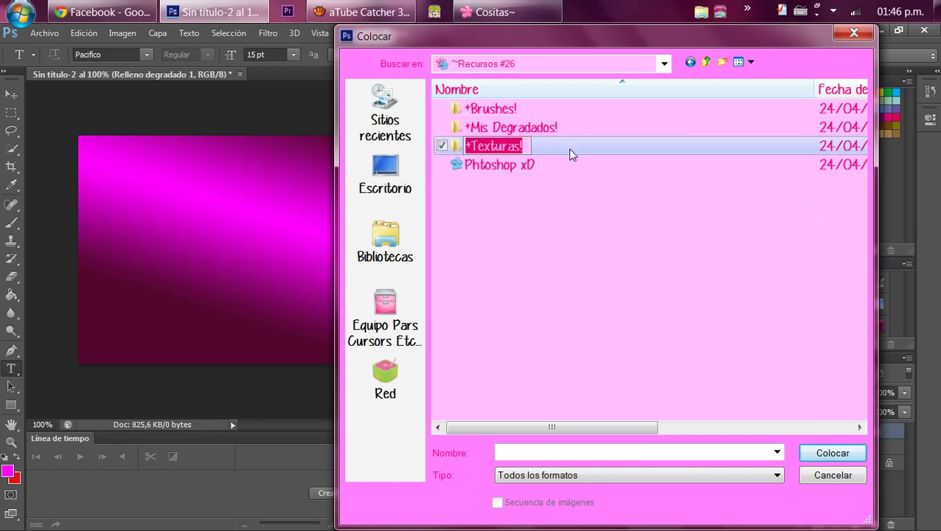
click(576, 147)
double_click(575, 146)
click(588, 149)
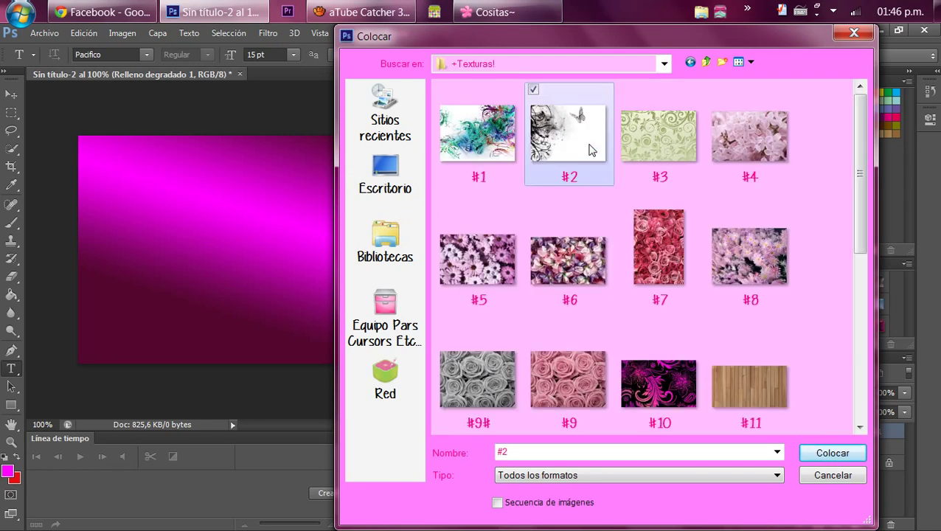
mouse_move(857, 174)
mouse_down()
mouse_move(855, 352)
mouse_move(853, 136)
mouse_move(858, 277)
mouse_up()
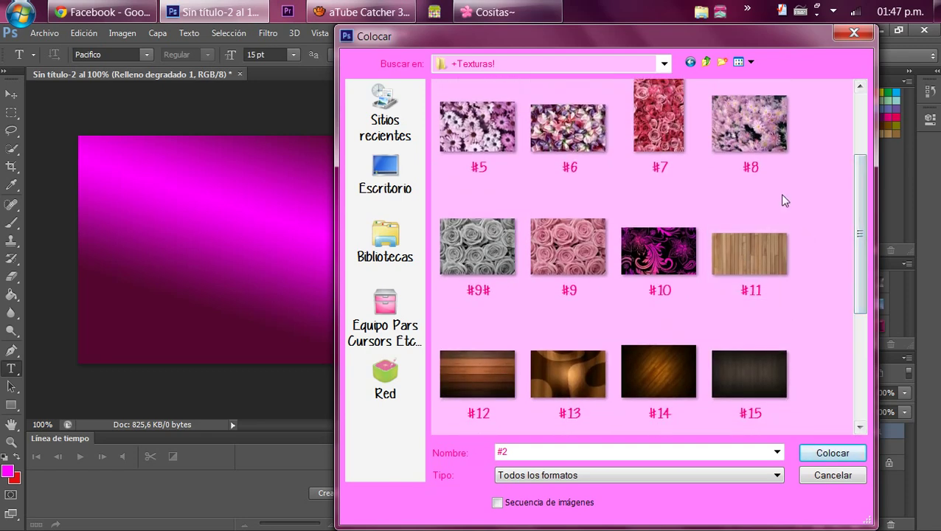
drag(859, 222, 859, 161)
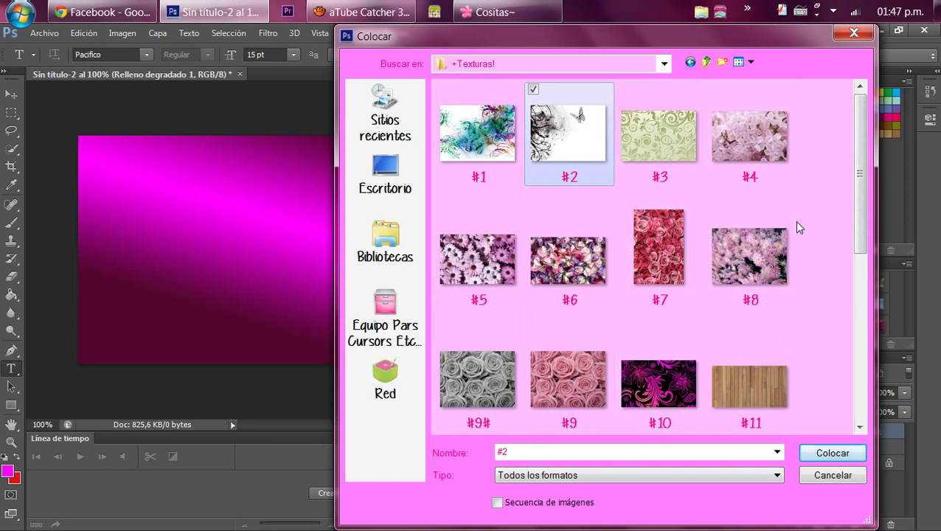
drag(861, 182, 864, 230)
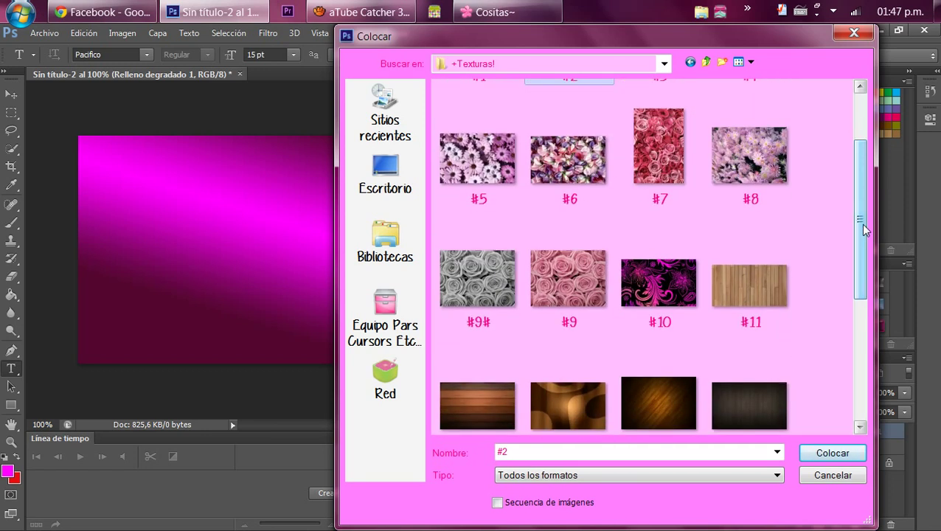
click(493, 293)
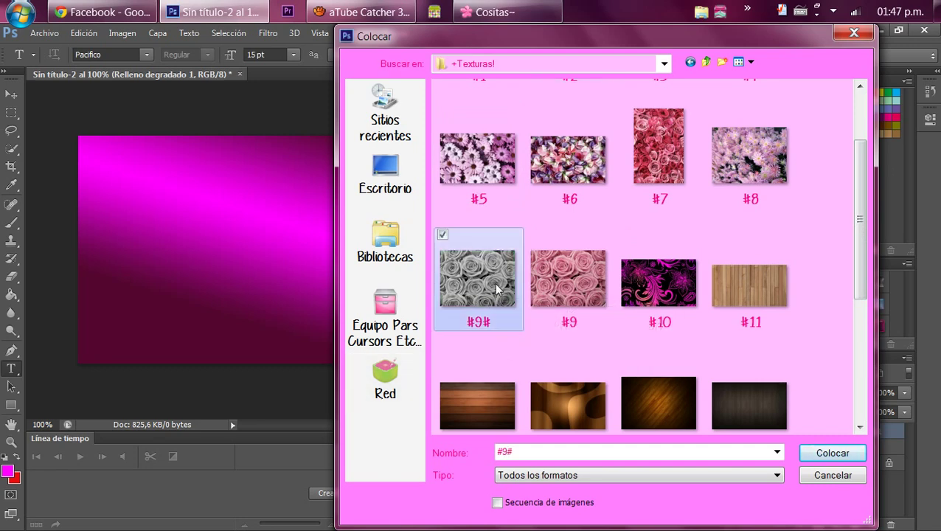
double_click(496, 288)
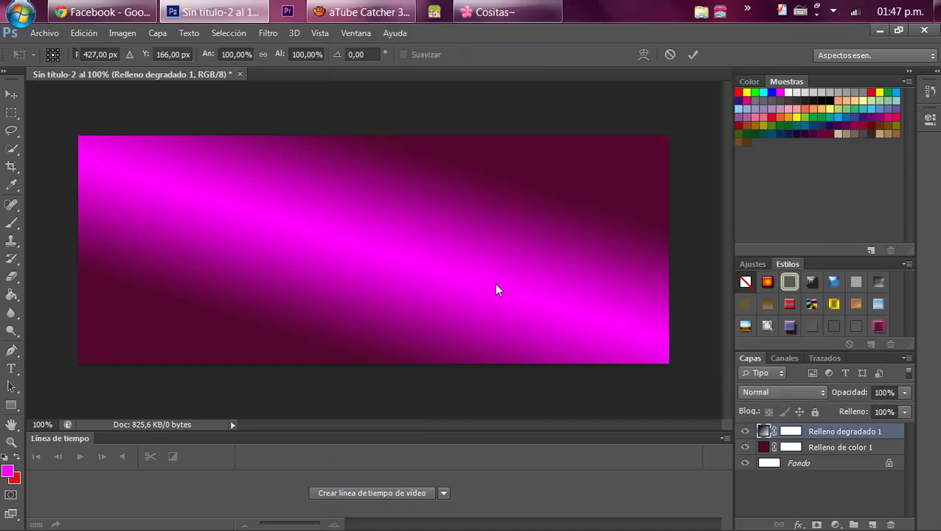
drag(277, 228, 142, 195)
key(Return)
key(t)
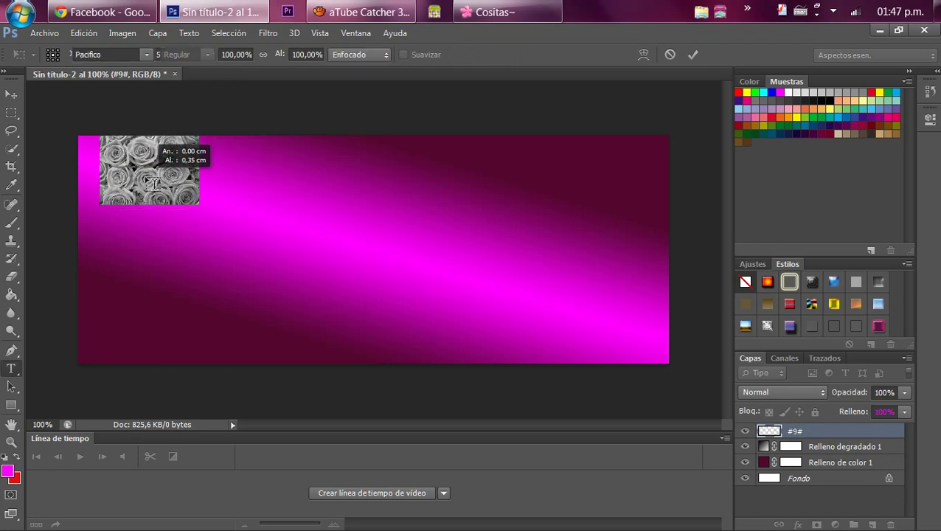
click(533, 342)
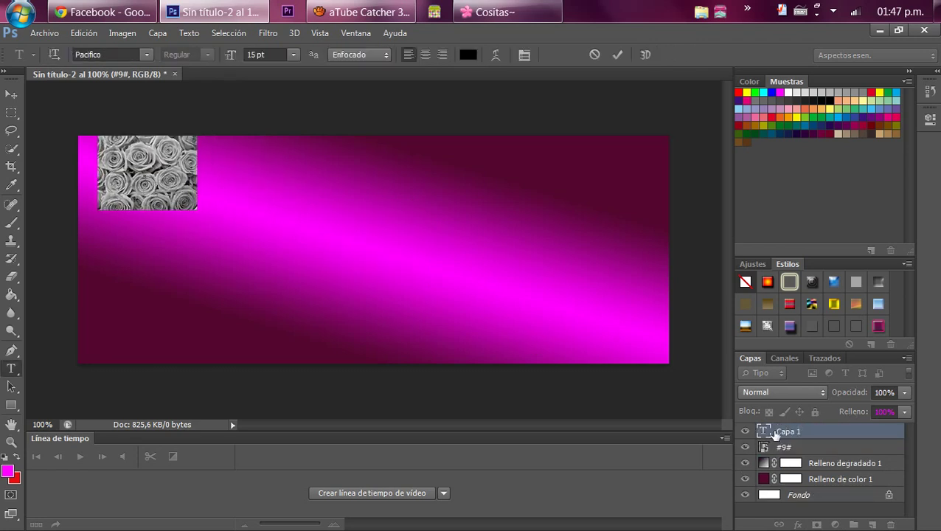
click(827, 435)
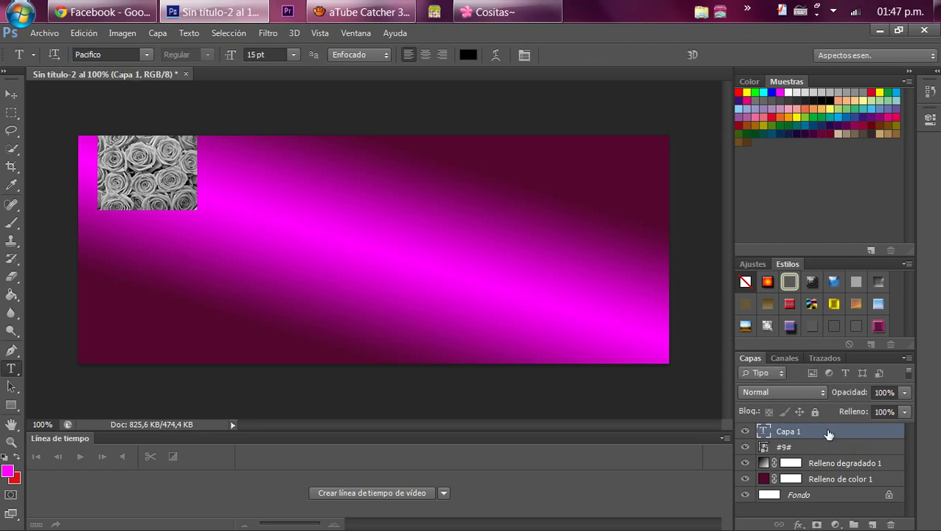
right_click(827, 435)
click(365, 133)
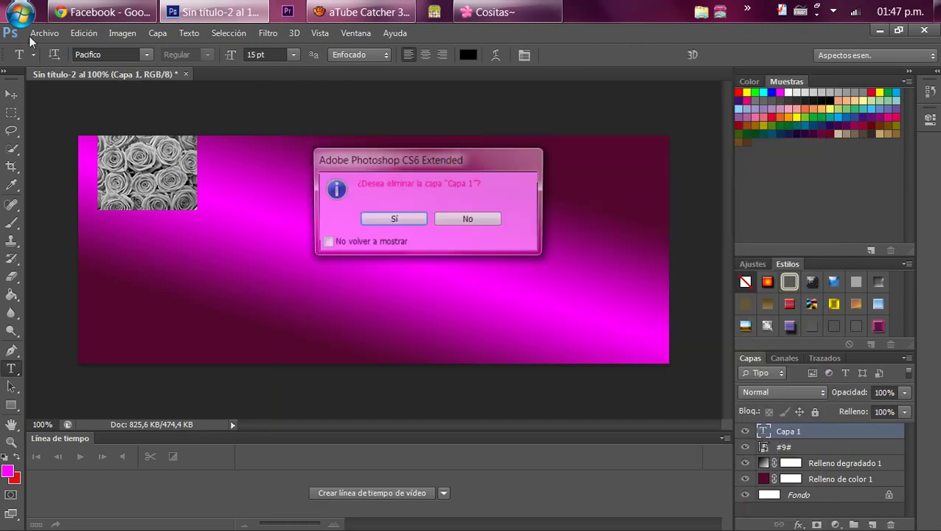
click(405, 217)
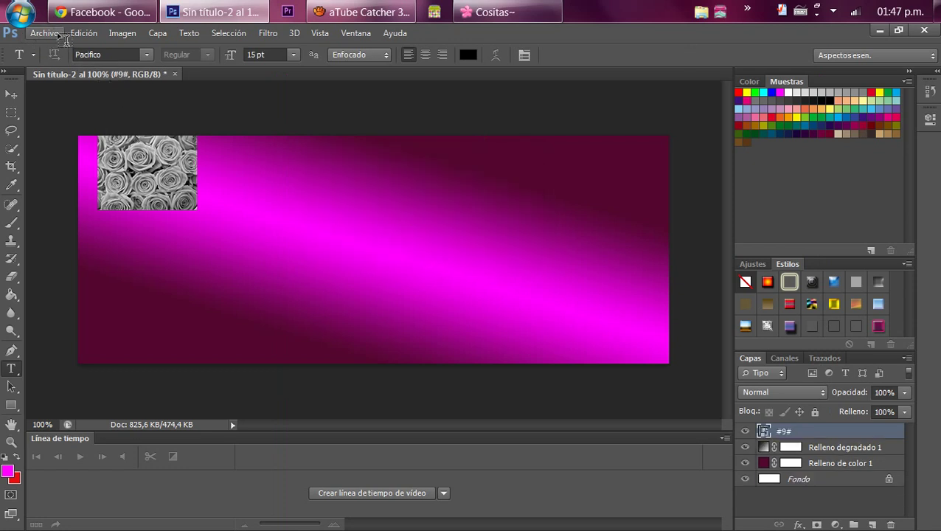
right_click(804, 438)
click(291, 124)
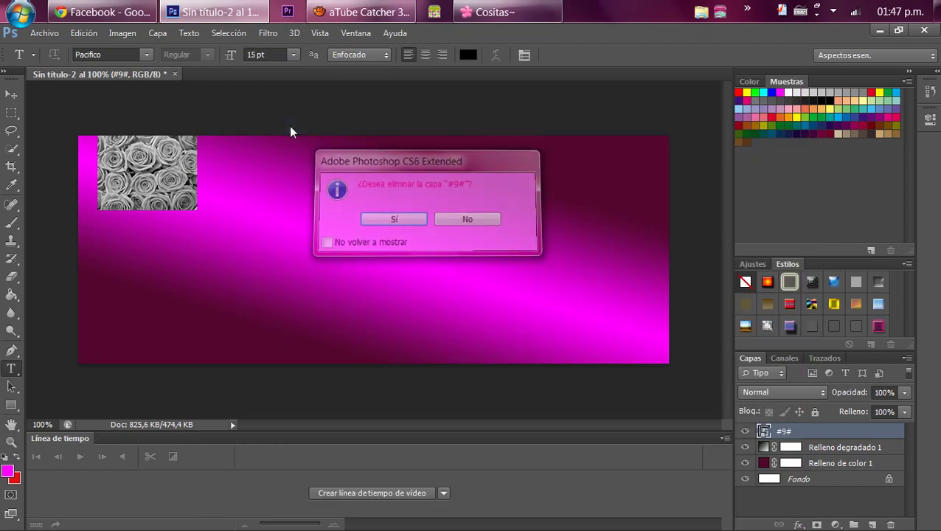
key(Return)
click(45, 33)
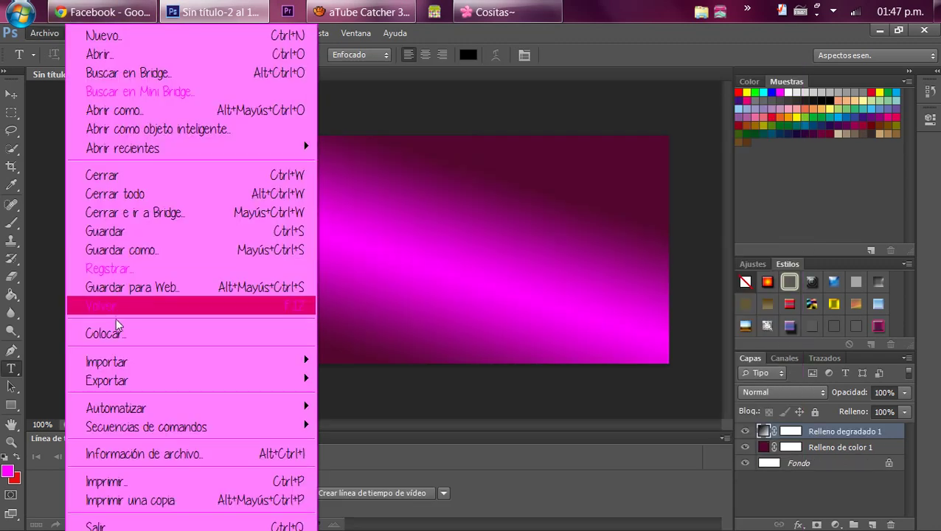
Place the grey rose texture #9# and scale it to cover the whole banner
click(118, 332)
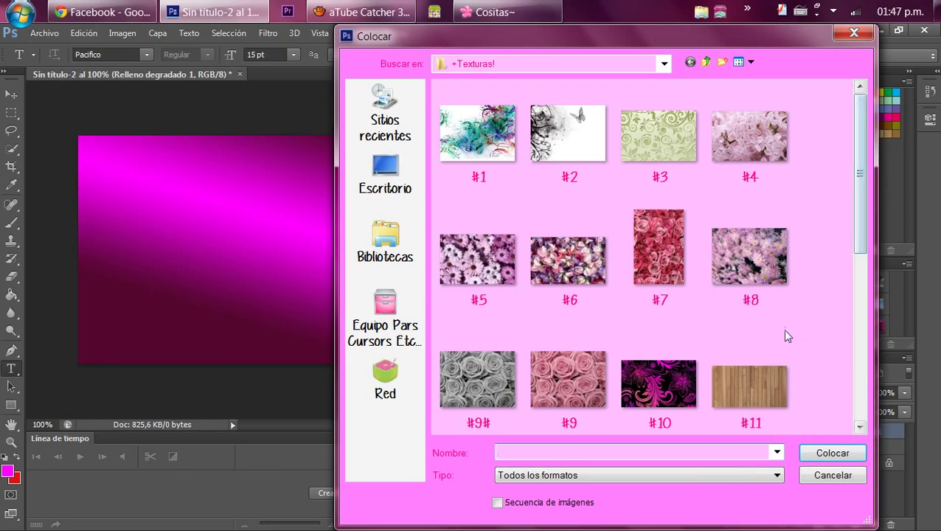
double_click(478, 379)
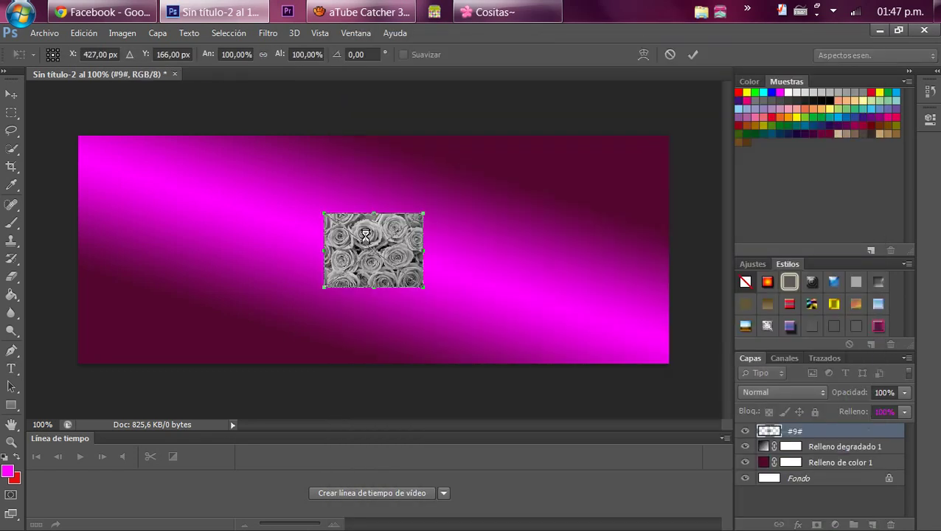
mouse_move(365, 236)
mouse_down()
mouse_move(181, 200)
mouse_move(683, 430)
mouse_move(686, 440)
mouse_move(685, 431)
mouse_up()
drag(568, 300, 570, 286)
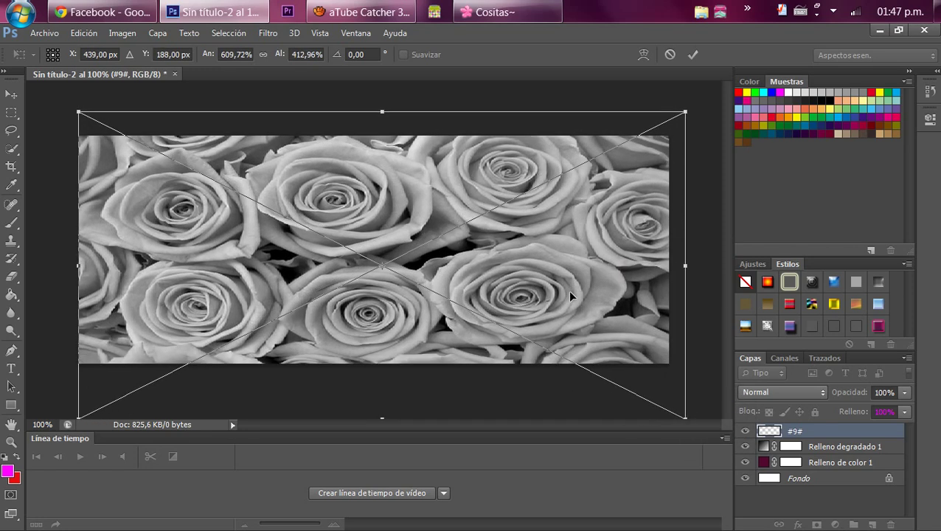
click(693, 55)
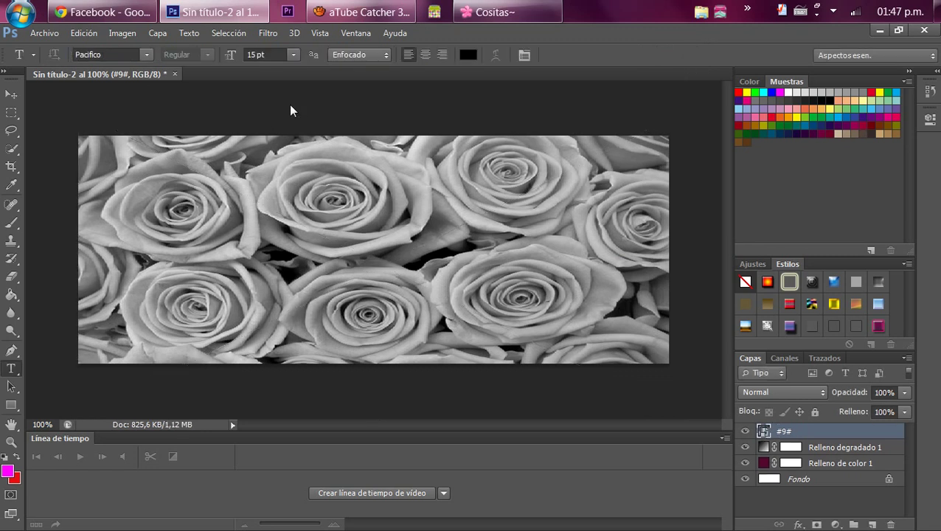
Place the grey petal texture #20 into the banner
click(56, 36)
click(156, 335)
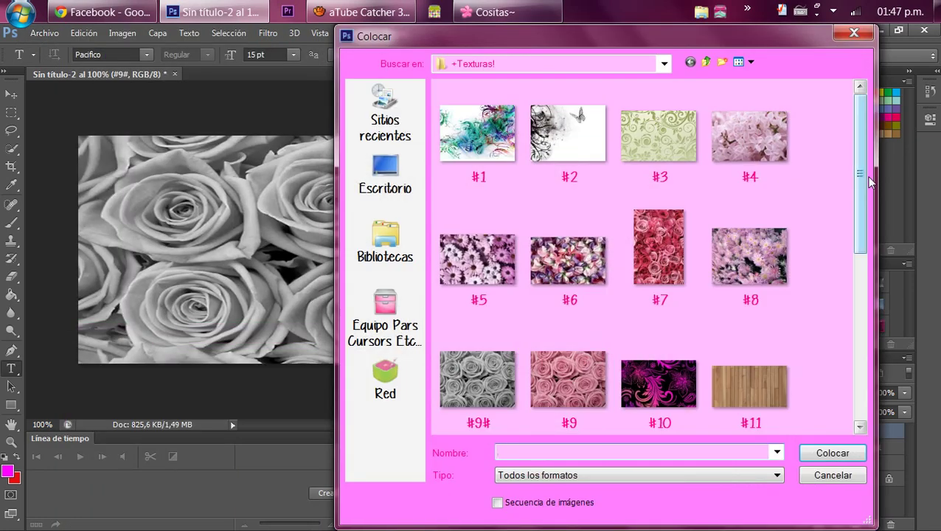
drag(868, 180, 827, 368)
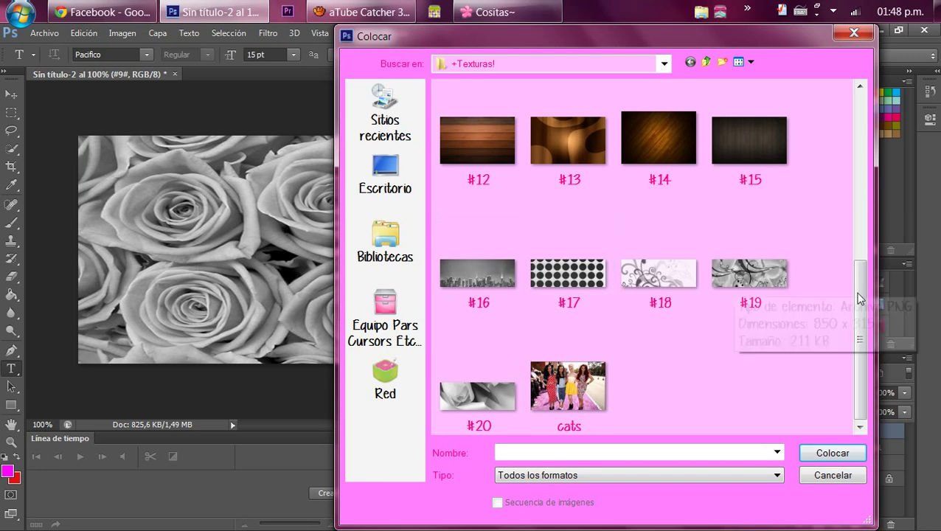
drag(862, 332, 850, 384)
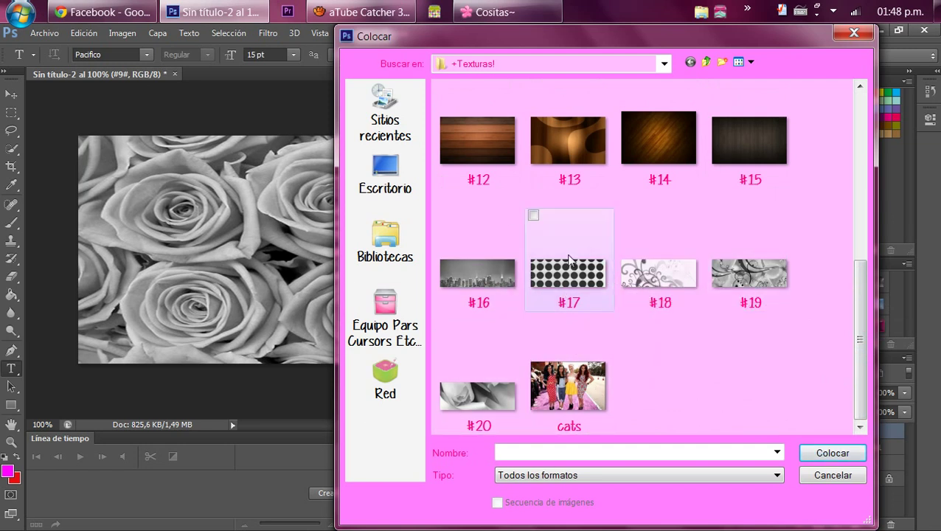
click(473, 396)
double_click(472, 393)
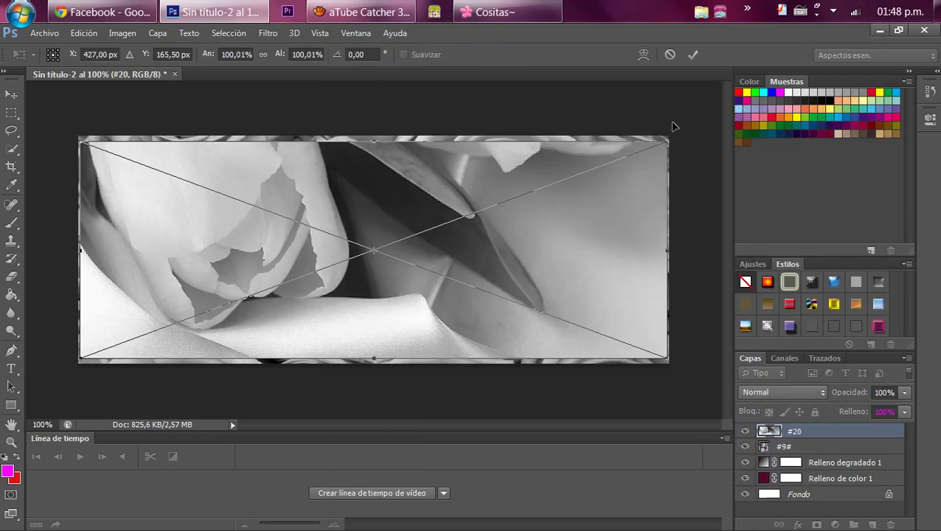
Stretch texture #20 to fill the banner and commit the transform
drag(673, 126, 690, 74)
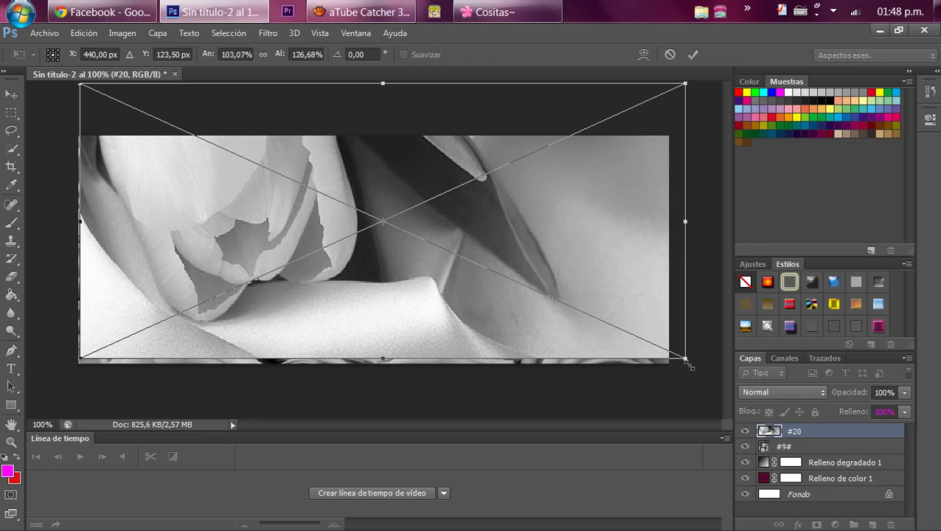
drag(687, 363, 680, 402)
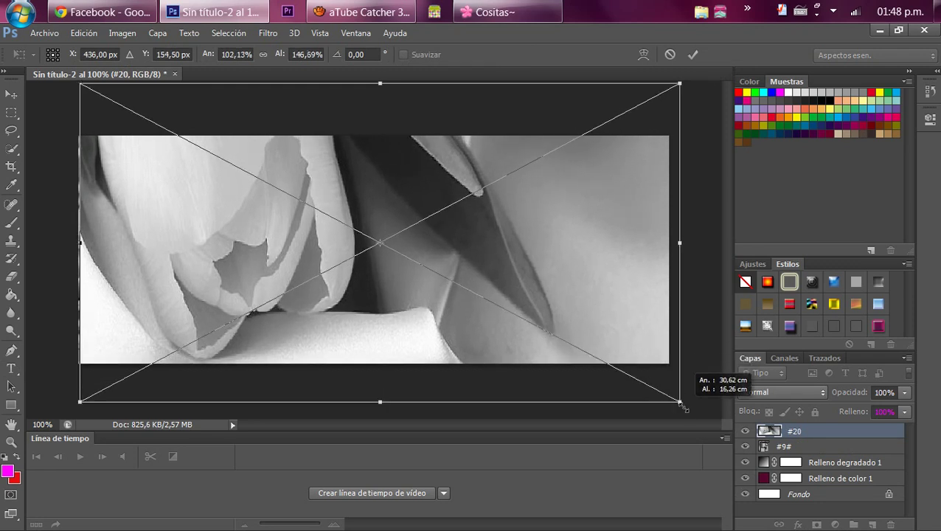
click(693, 55)
click(788, 391)
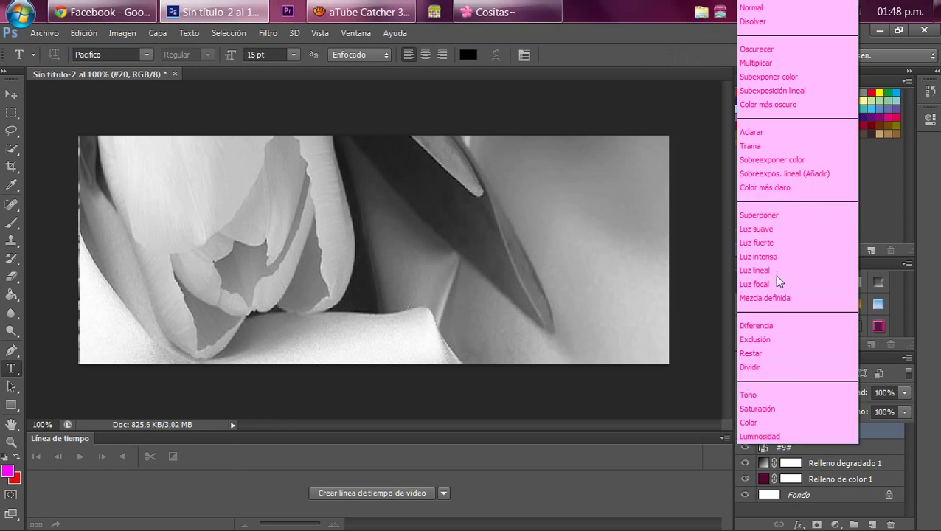
Try Luz suave on layer #20, then delete layer #20
click(756, 230)
mouse_move(433, 12)
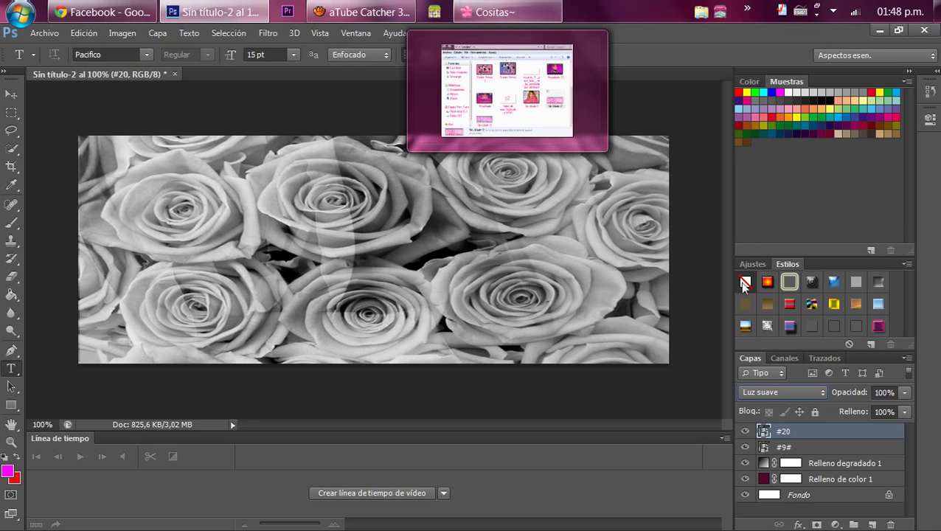
right_click(769, 434)
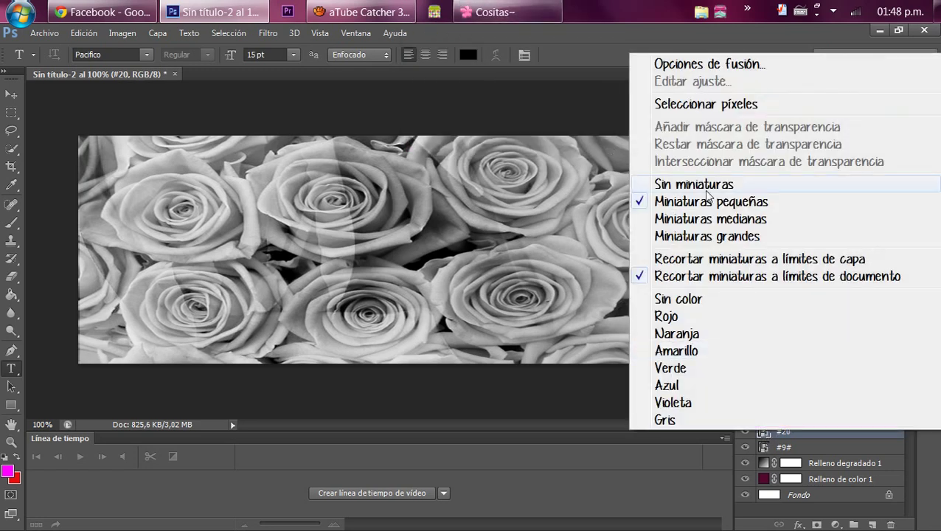
click(817, 435)
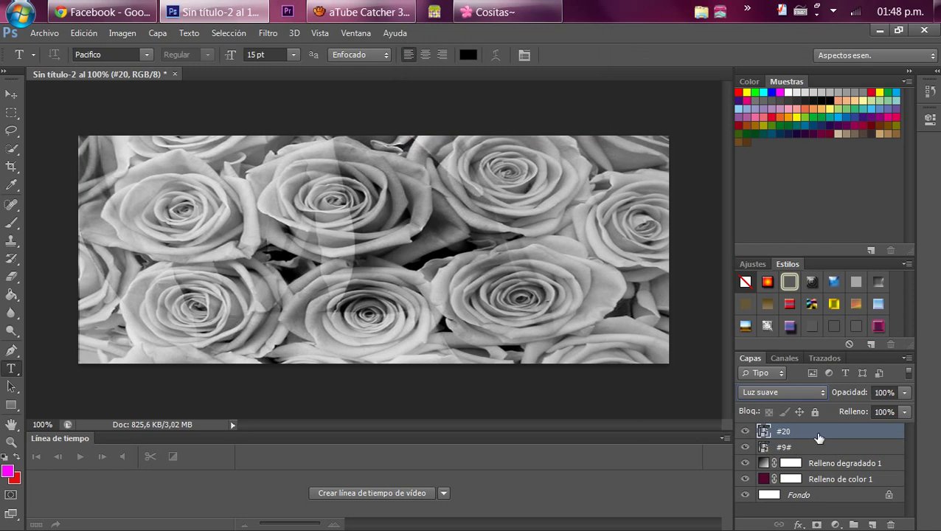
right_click(817, 435)
click(398, 125)
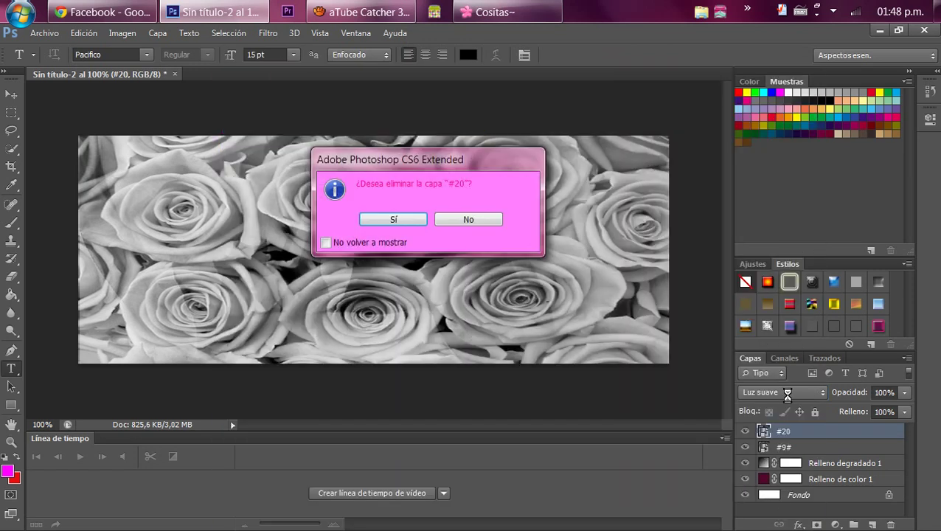
click(365, 219)
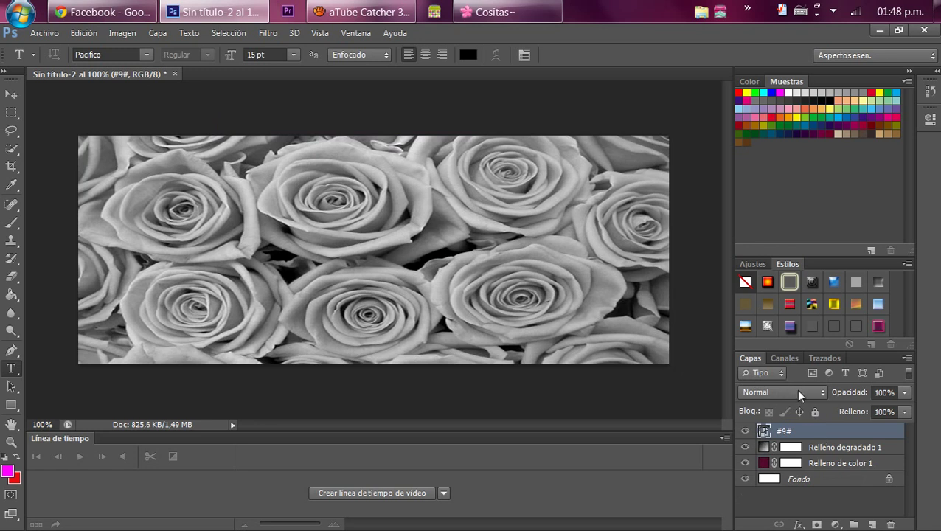
Set the #9# roses layer to Luz suave and pause the screen recording
click(798, 391)
click(789, 232)
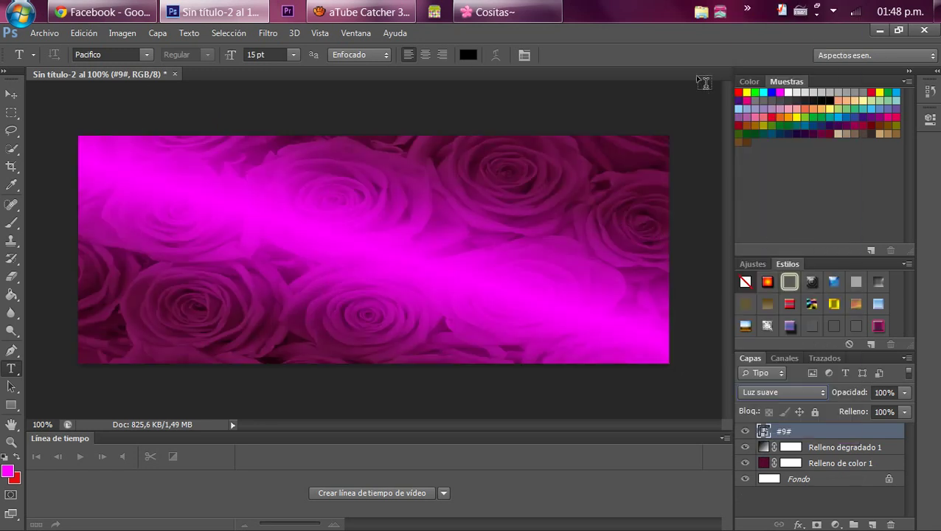
click(42, 34)
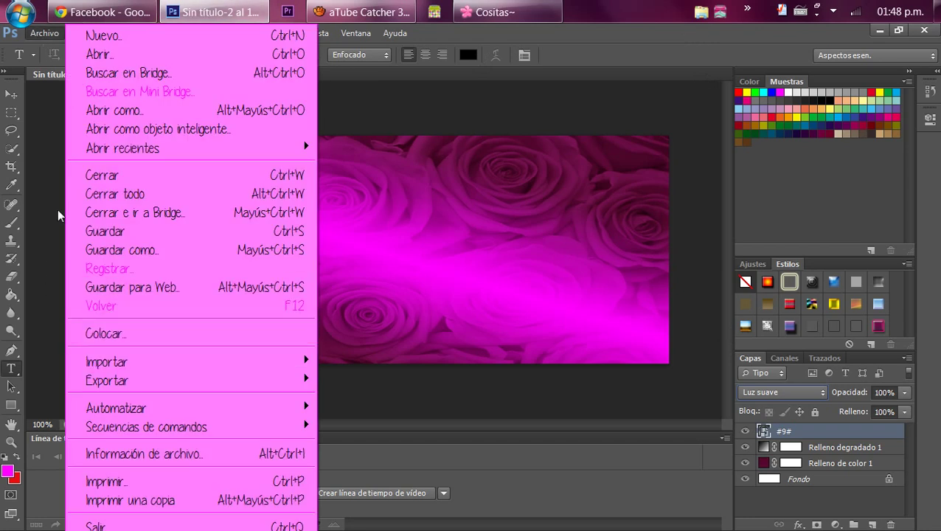
mouse_move(361, 12)
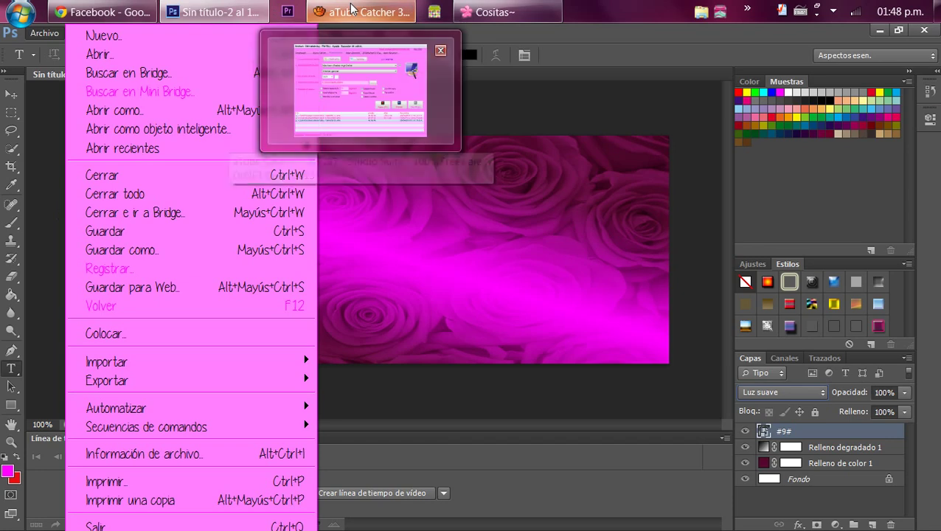
click(351, 9)
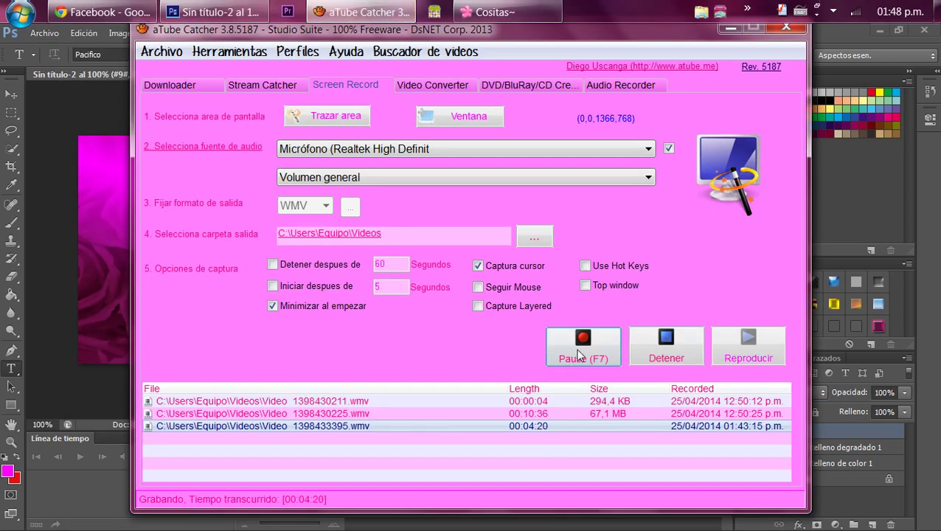
click(580, 356)
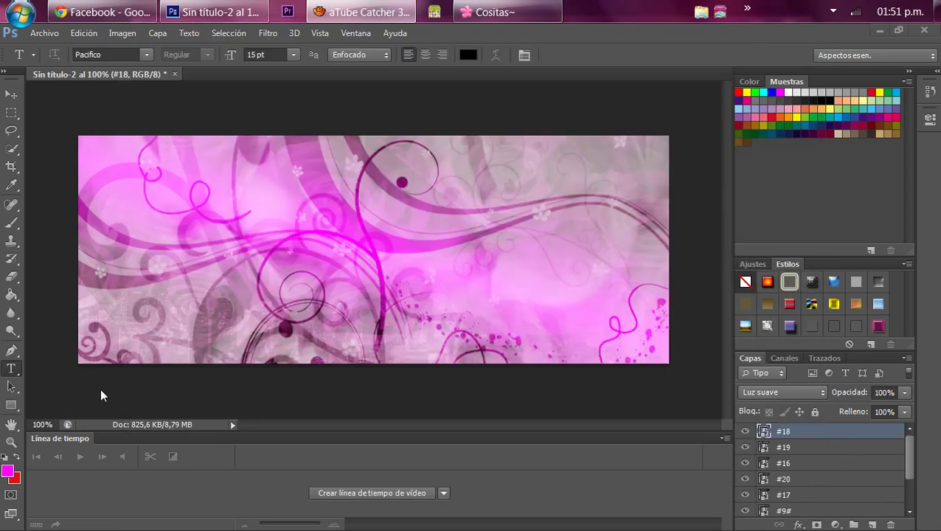
Place the Barrita Cuadro-Tutoriales PPYP 1 PNG from Escritorio > Cositas~ onto the banner
click(42, 33)
click(104, 333)
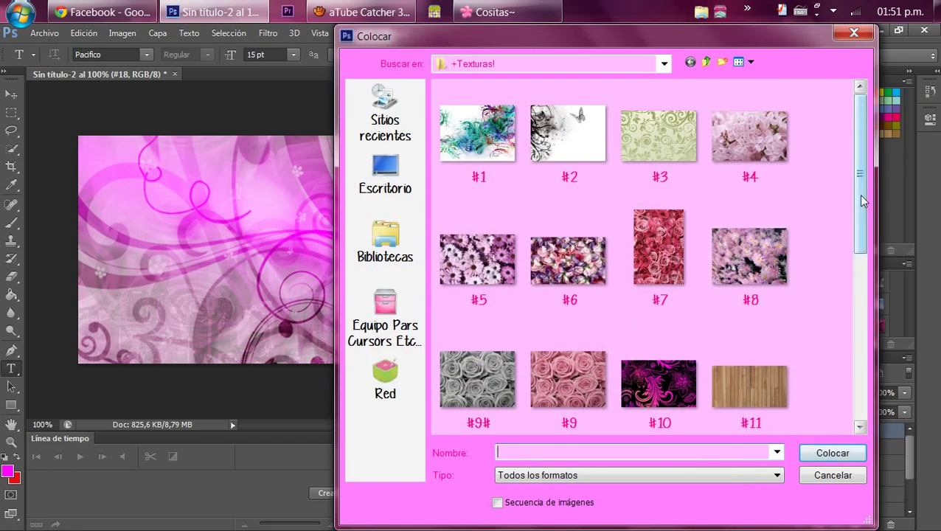
click(386, 184)
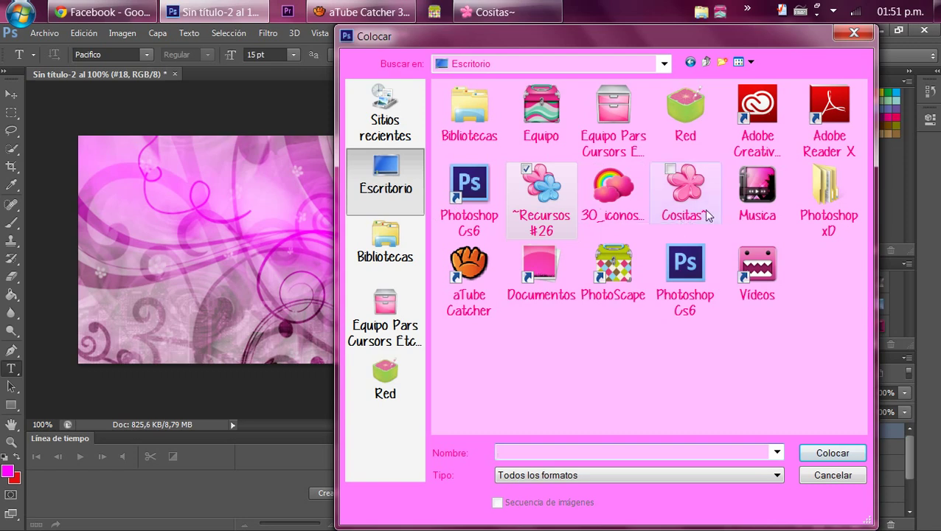
double_click(702, 210)
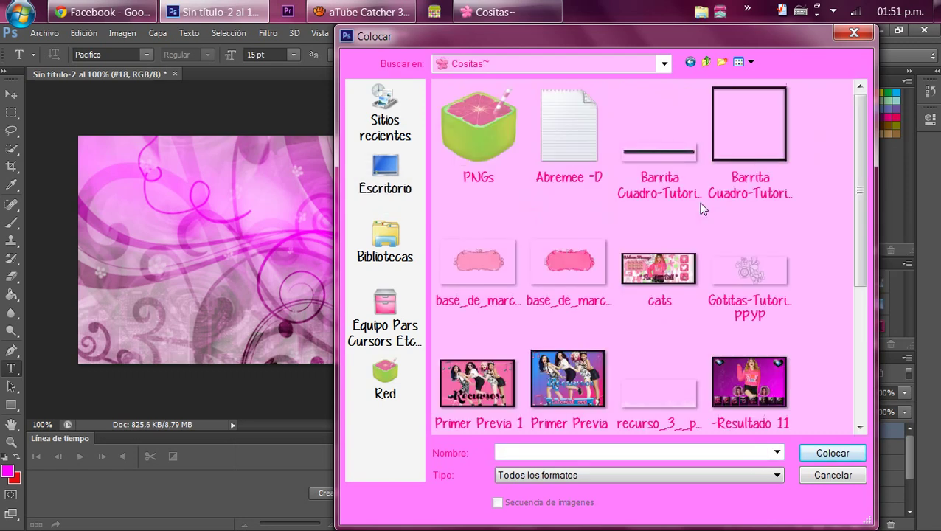
double_click(639, 158)
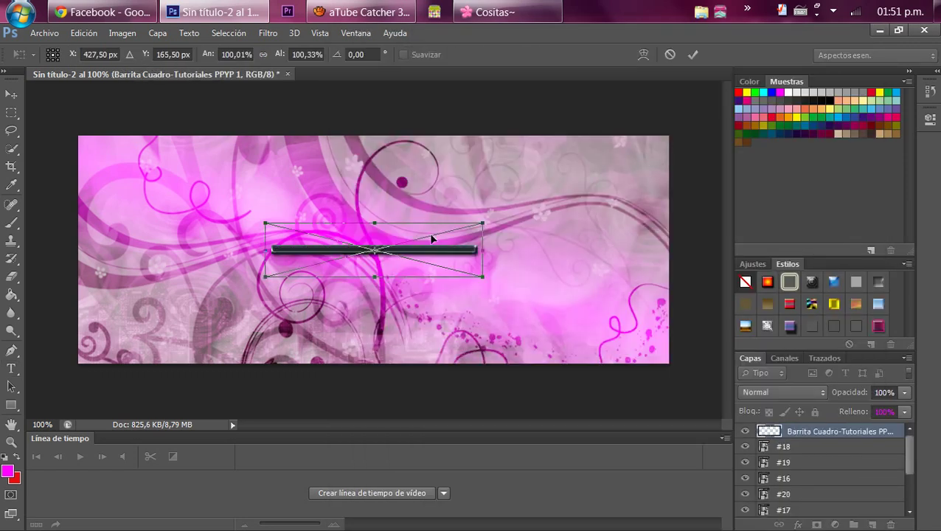
Move the Barrita bar to the top, stretch it edge to edge, and commit the transform
mouse_move(431, 241)
mouse_down()
mouse_move(224, 137)
mouse_move(711, 172)
mouse_up()
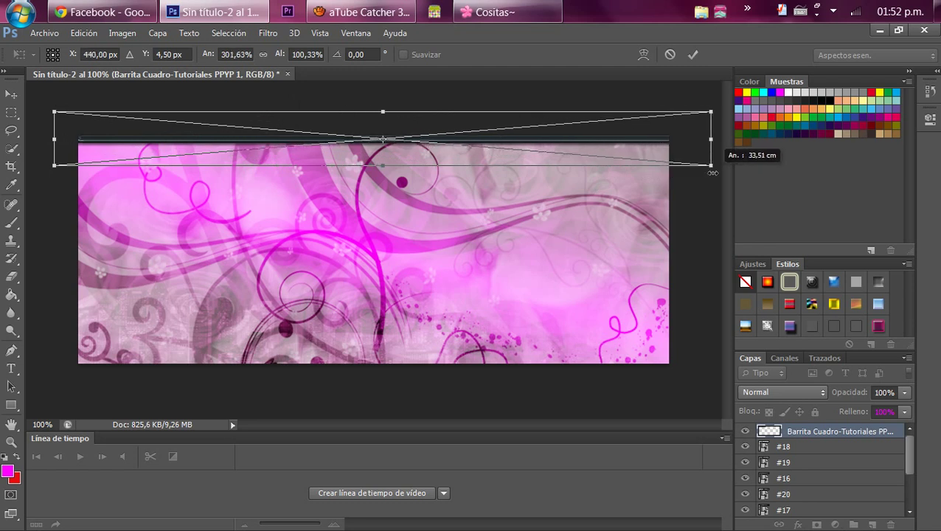
drag(384, 168, 384, 167)
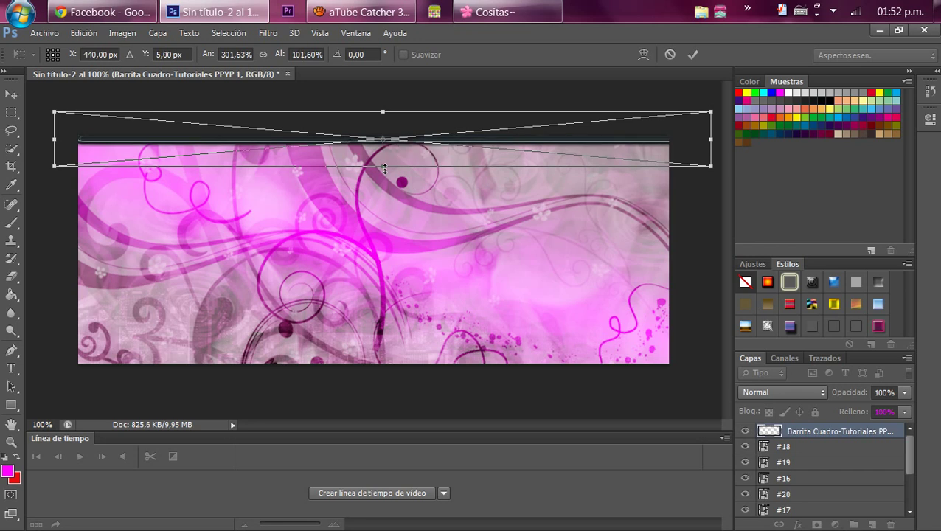
drag(54, 139, 34, 139)
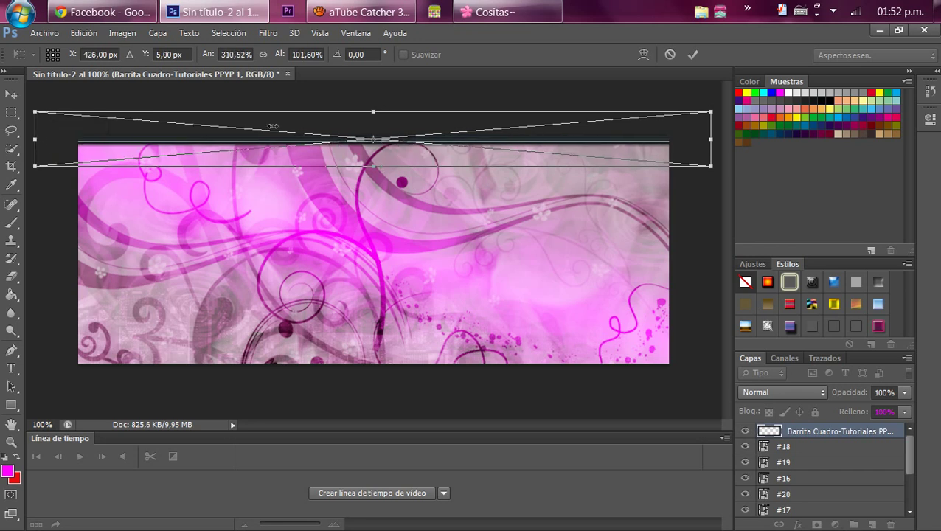
drag(373, 111, 373, 95)
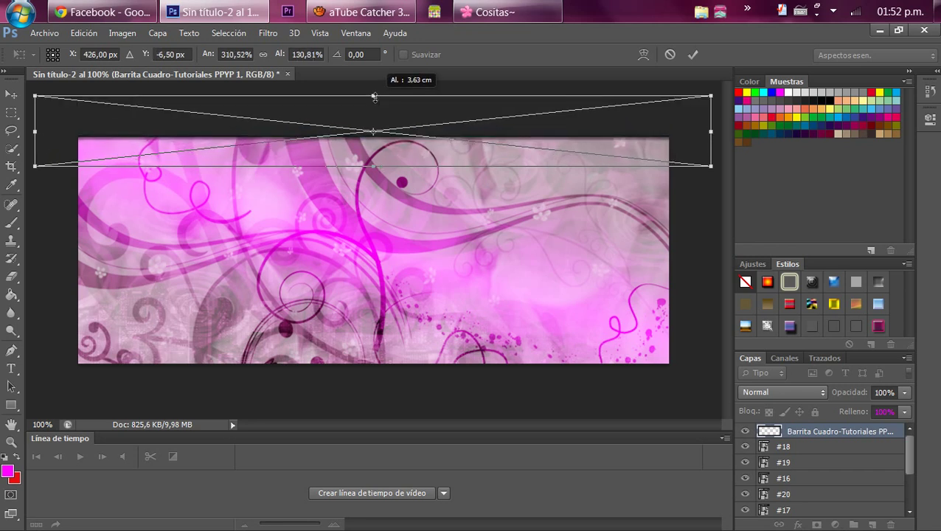
drag(366, 128, 370, 135)
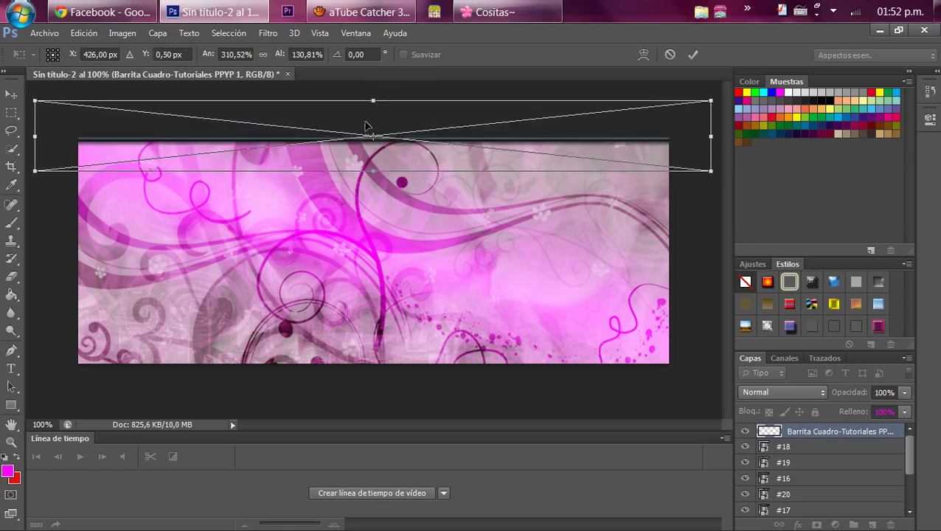
mouse_move(366, 126)
mouse_down()
mouse_move(367, 83)
mouse_move(369, 108)
mouse_up()
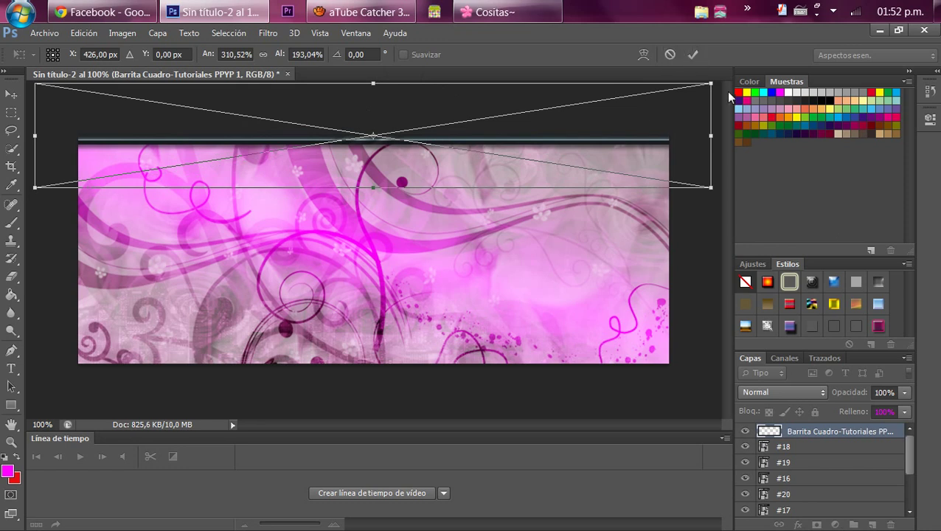
click(693, 56)
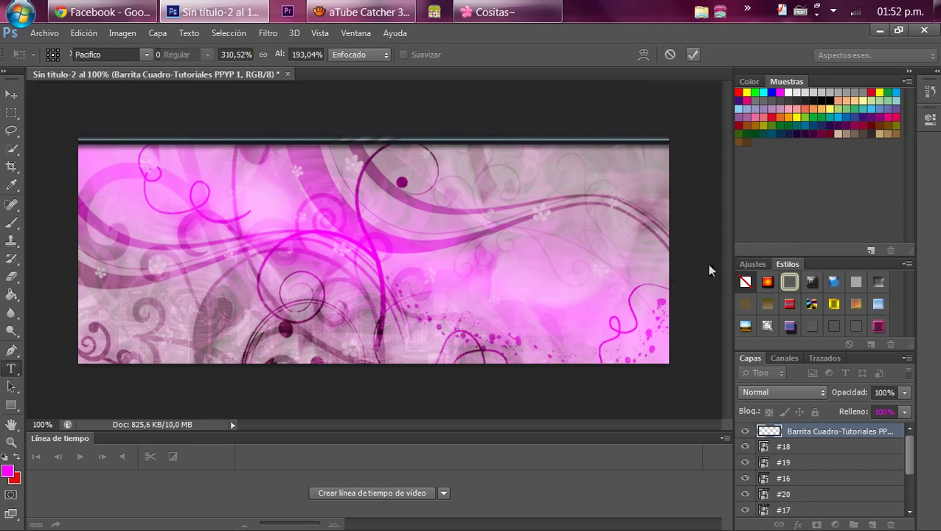
Apply a black bevel style from the Estilos panel to the top bar layer
click(814, 283)
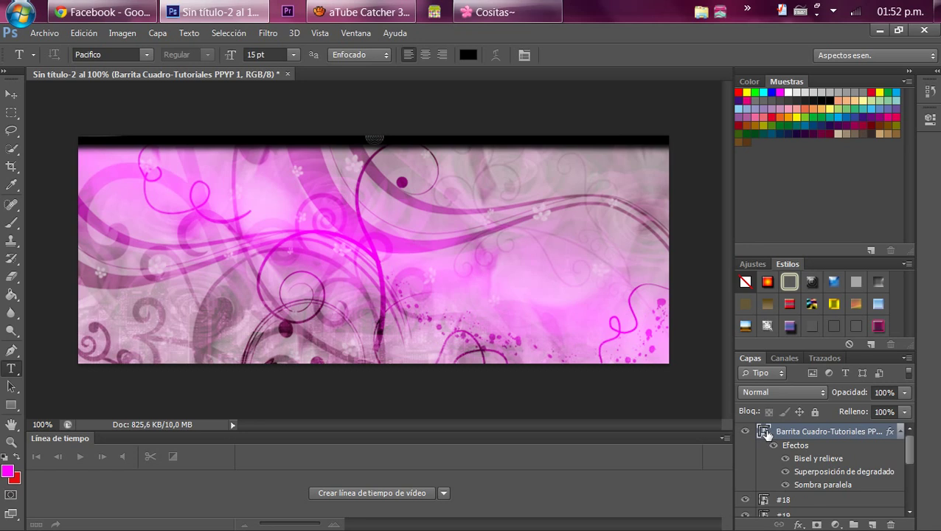
click(834, 281)
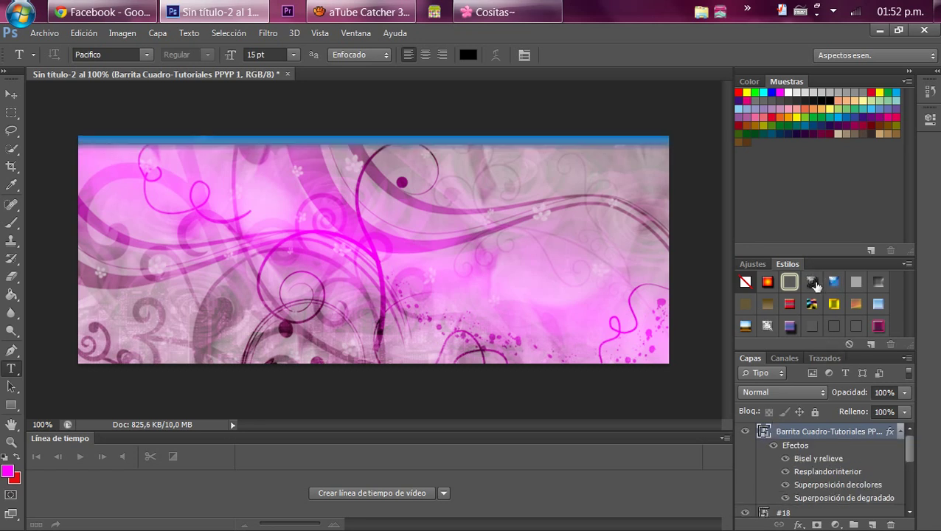
click(878, 325)
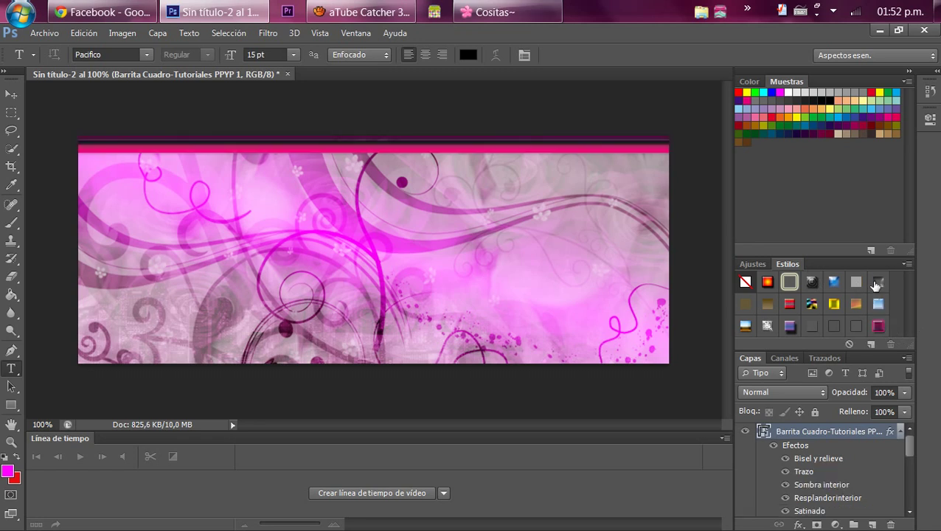
click(879, 281)
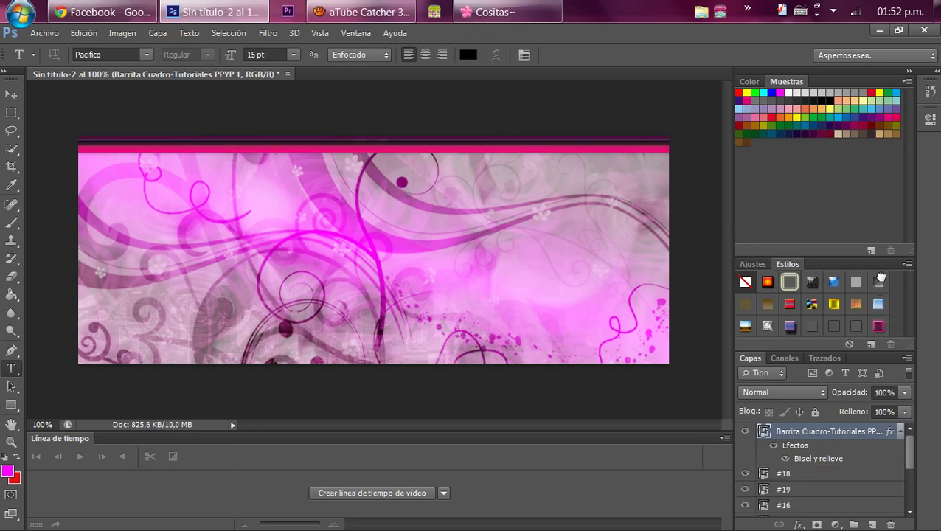
click(789, 329)
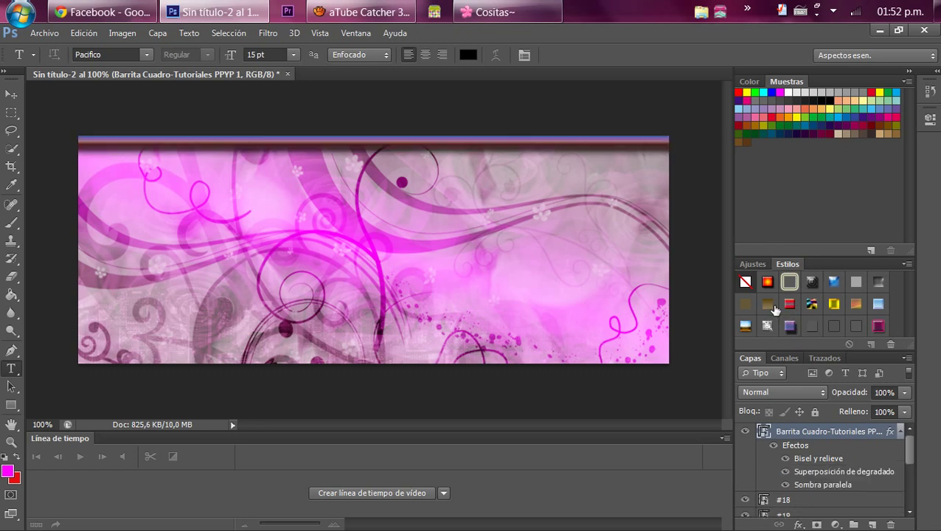
click(771, 307)
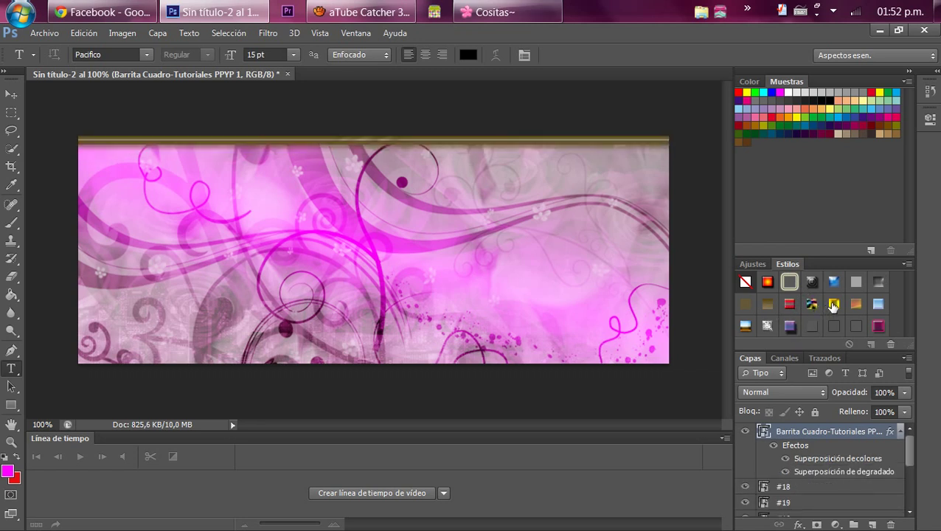
click(833, 304)
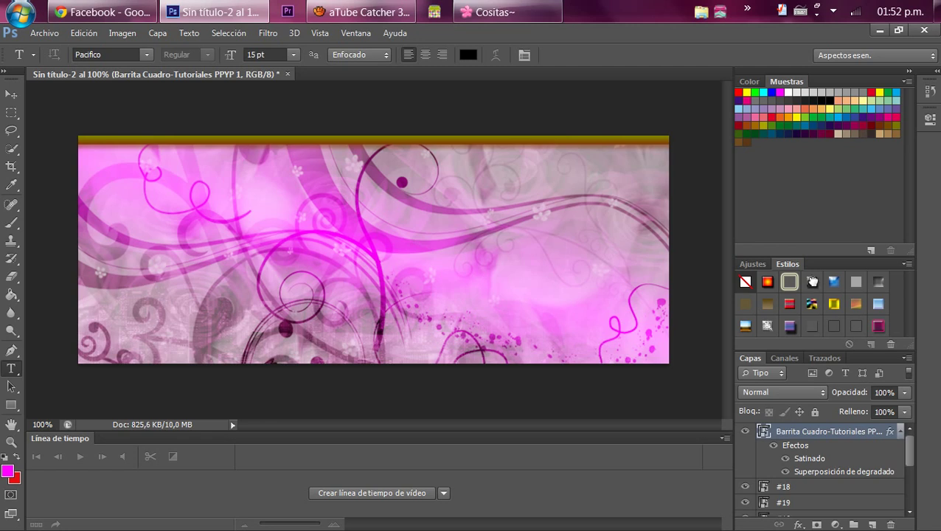
click(812, 280)
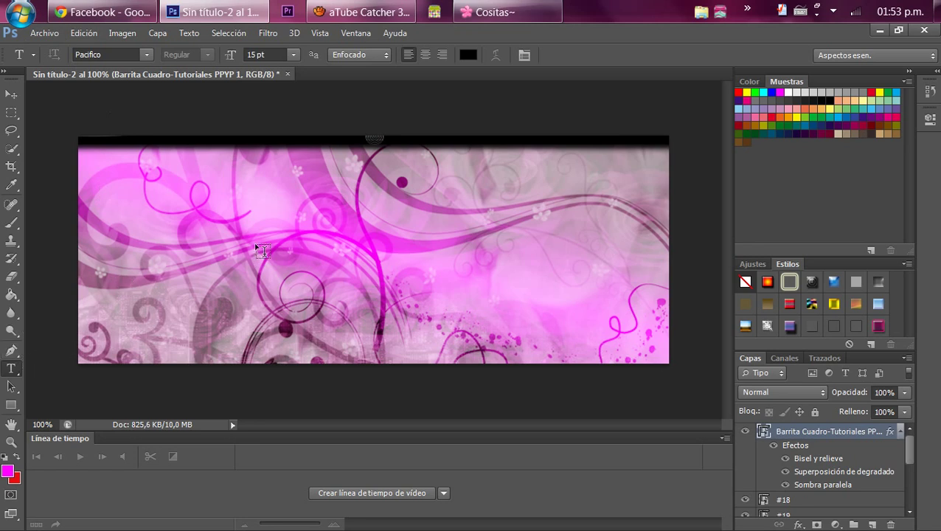
Create a Pacifico 15 pt text box near the bottom right and begin typing the website URL
mouse_move(422, 310)
mouse_down()
mouse_move(546, 340)
mouse_move(661, 333)
mouse_up()
text(WWW.FreeJuliEditions.com)
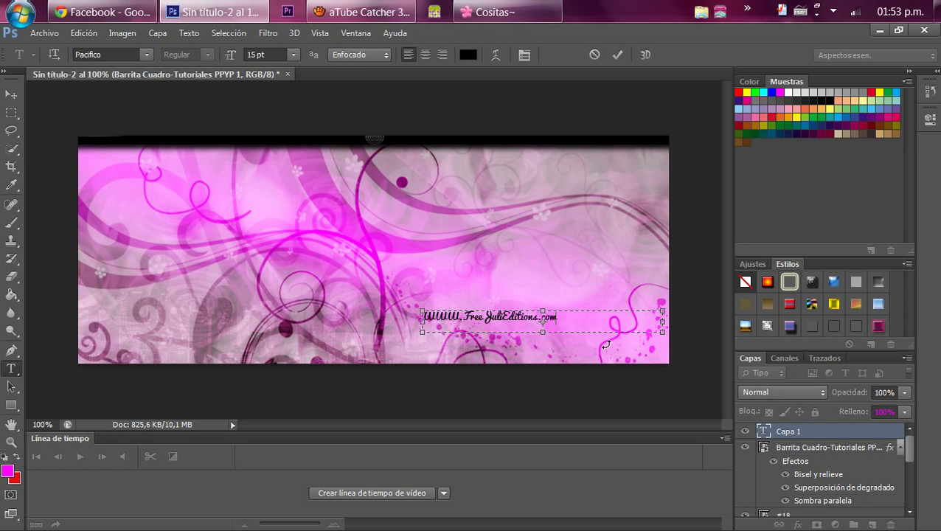
text(/ TutorialsFreeEditons)
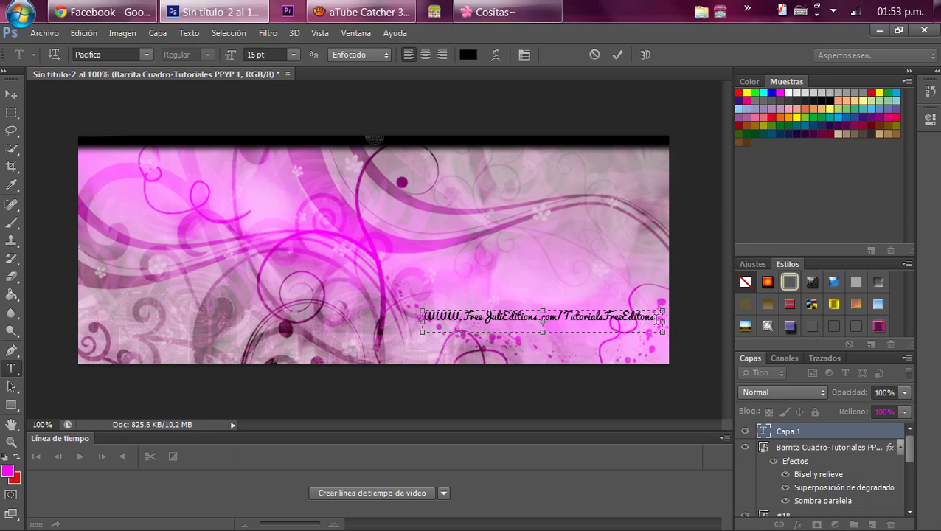
Change the URL text font to Lucida Handwriting
drag(655, 318, 422, 317)
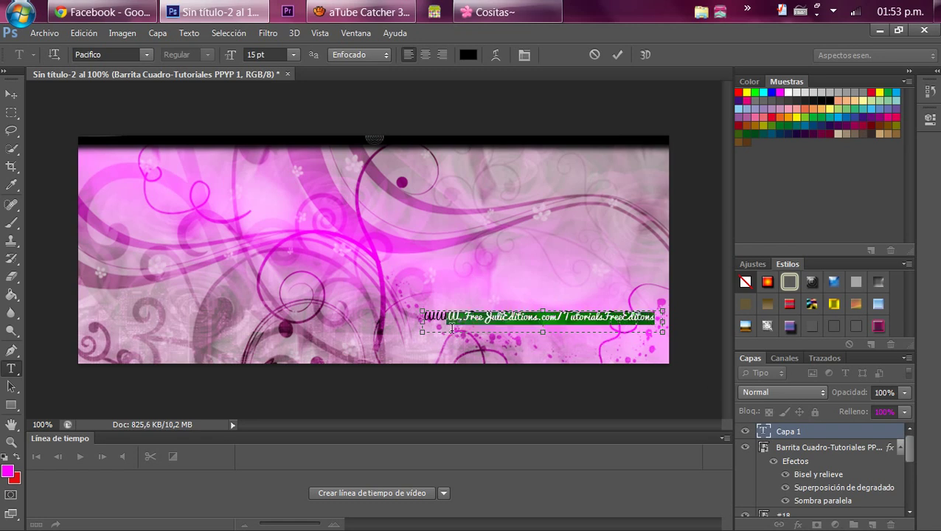
click(146, 54)
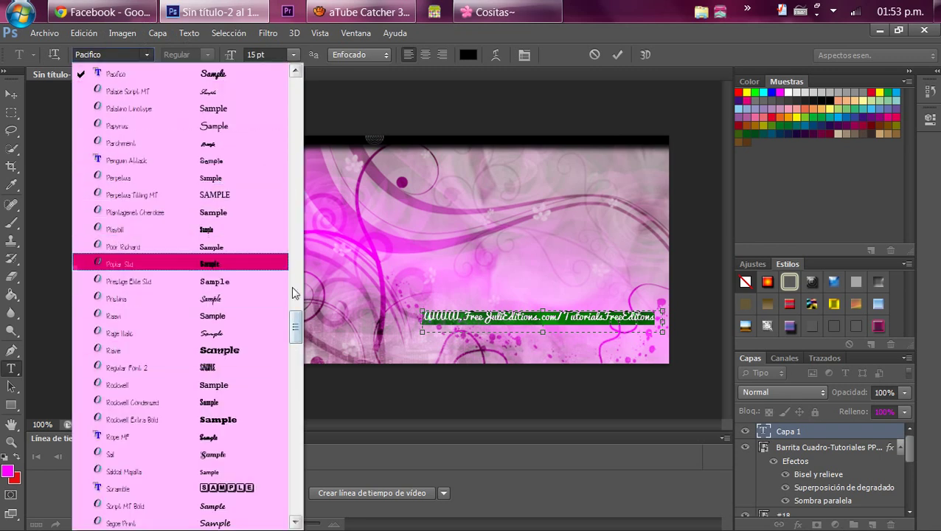
drag(298, 322, 296, 254)
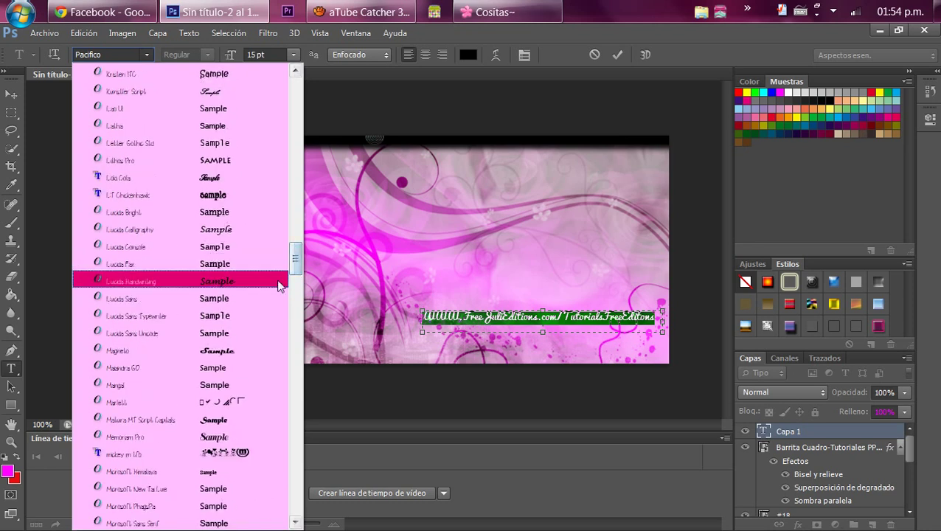
click(275, 281)
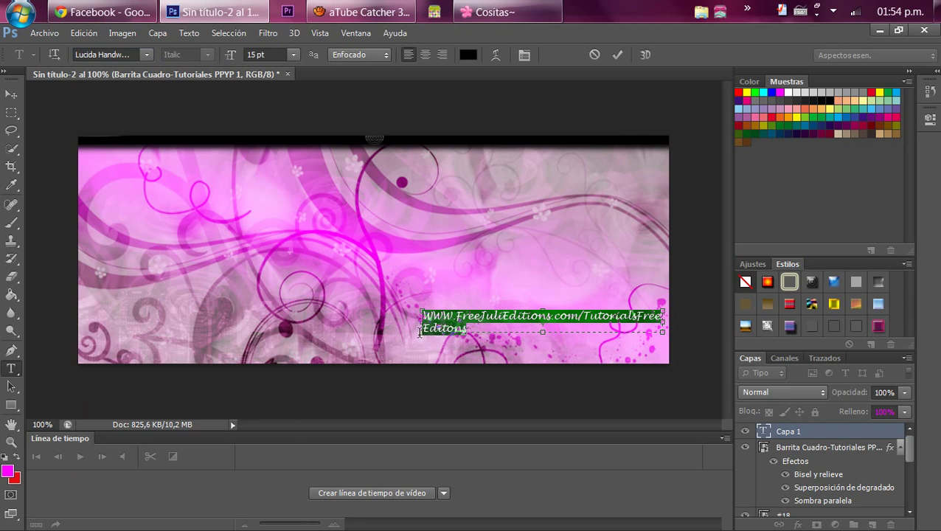
Widen the URL text box so the address fits on one line, then commit it
drag(419, 332, 357, 341)
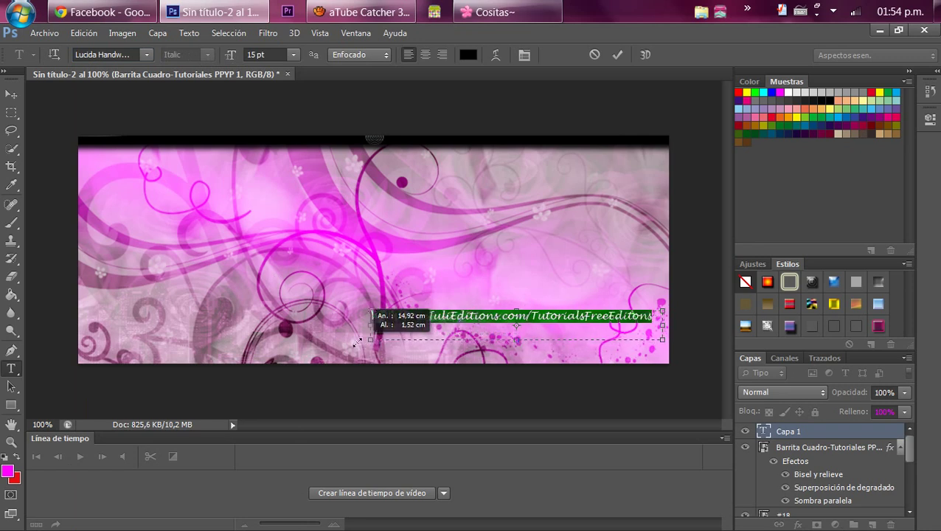
click(634, 315)
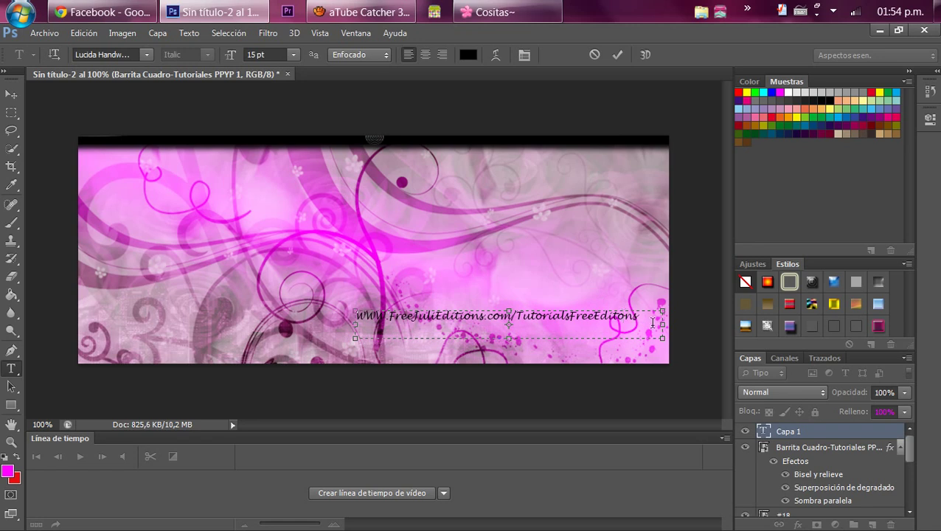
drag(650, 322, 292, 306)
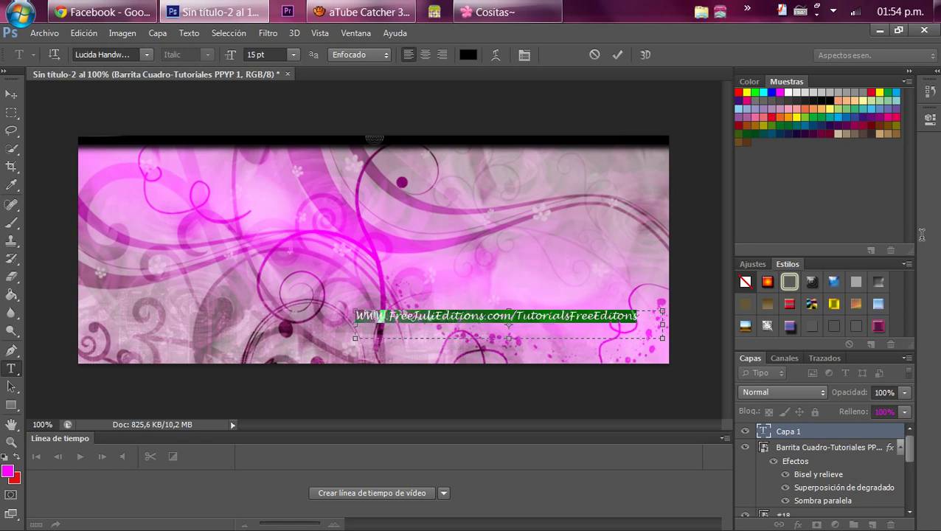
click(811, 282)
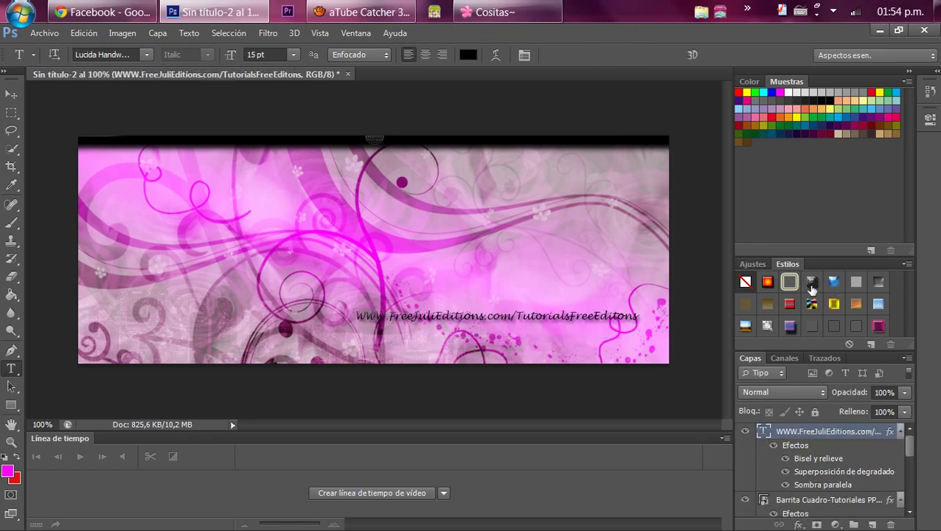
Switch the URL text font to Matura MT Script Capitals and commit the change
double_click(764, 432)
click(608, 322)
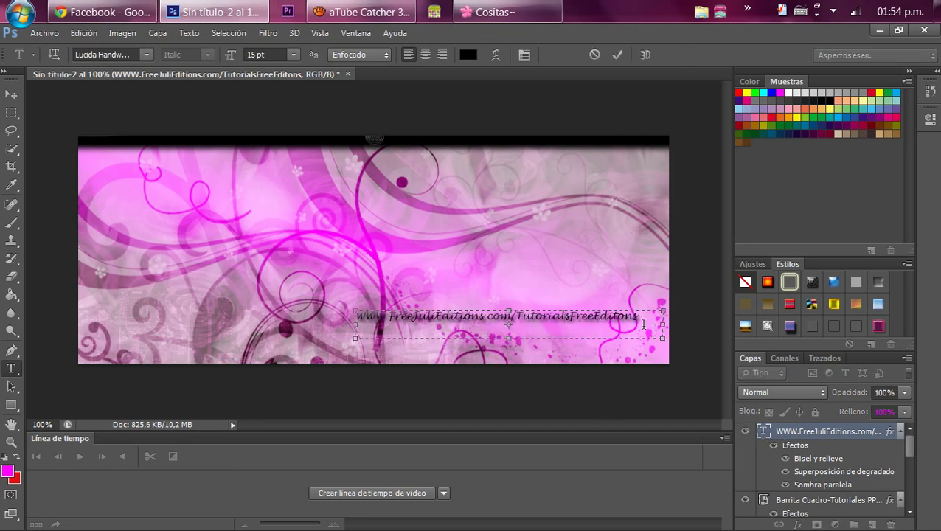
drag(643, 325, 245, 287)
click(147, 56)
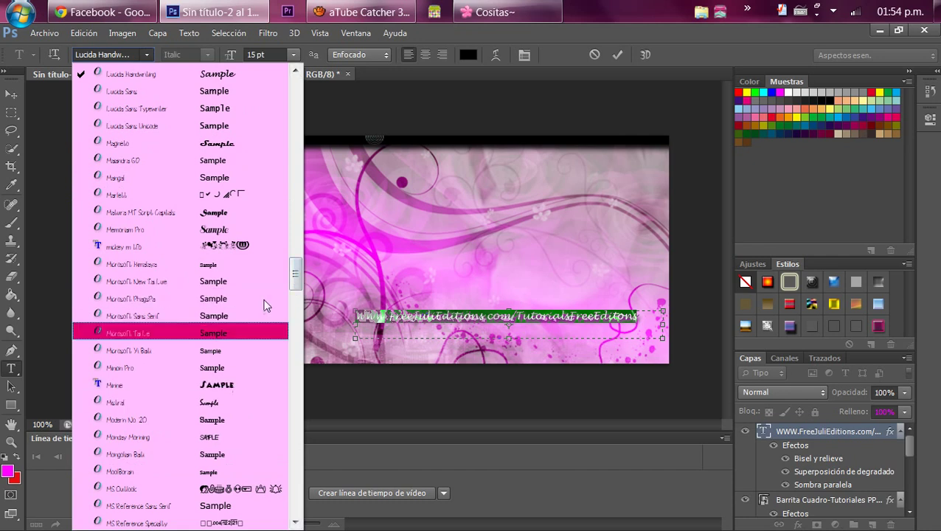
click(267, 214)
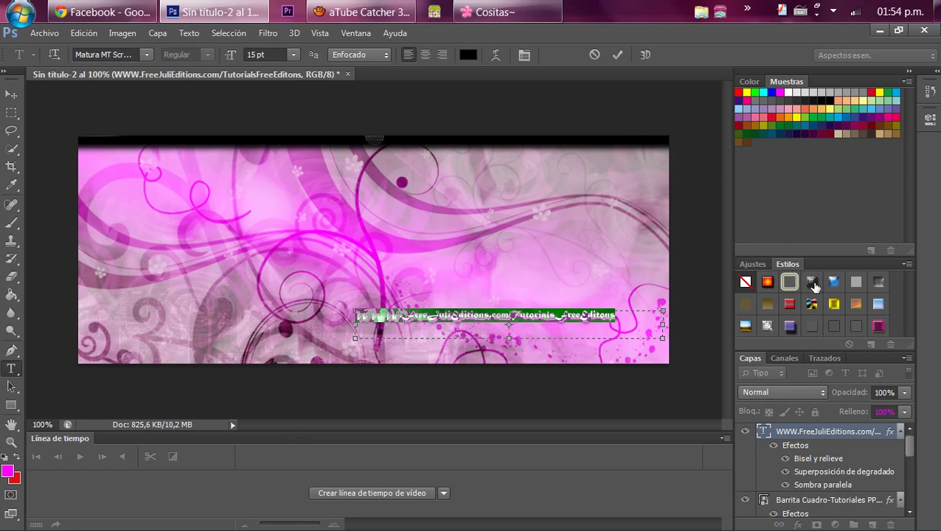
key(ctrl+Return)
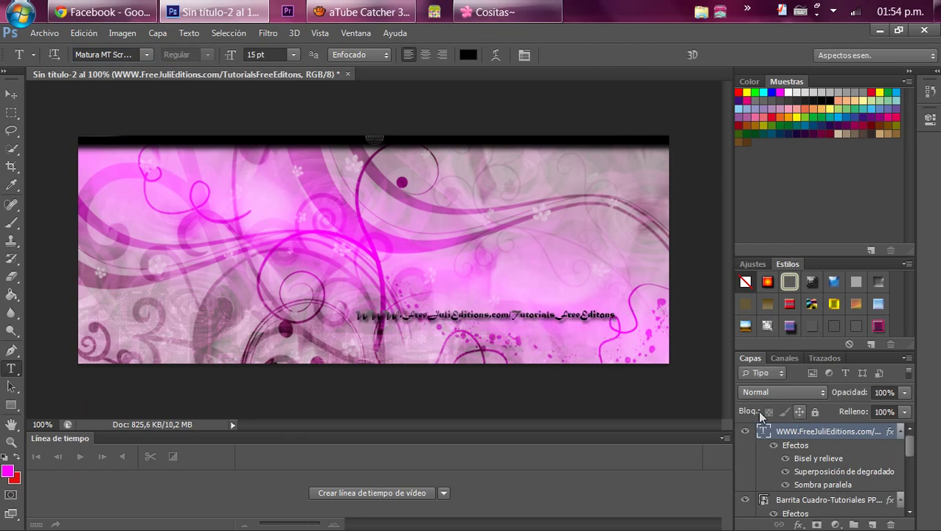
Move the URL text down into the banner's bottom-right corner
click(613, 317)
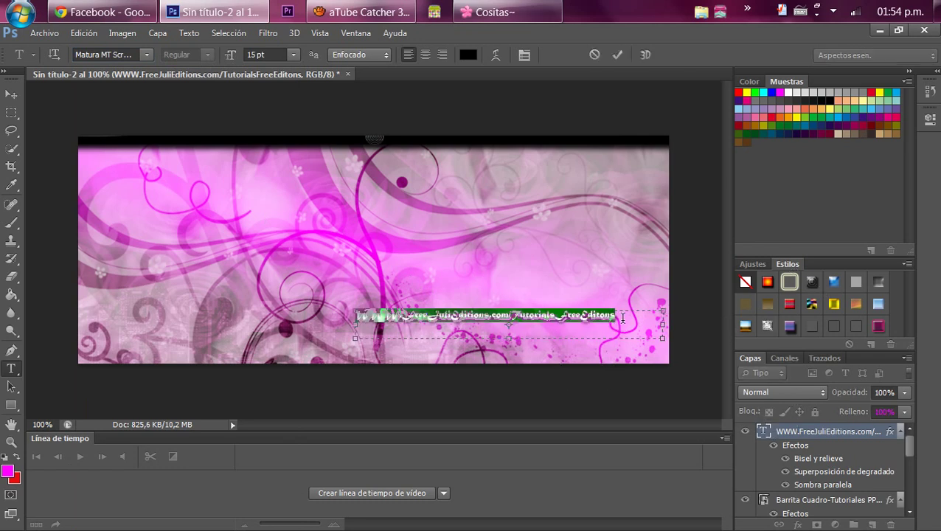
drag(716, 329, 750, 339)
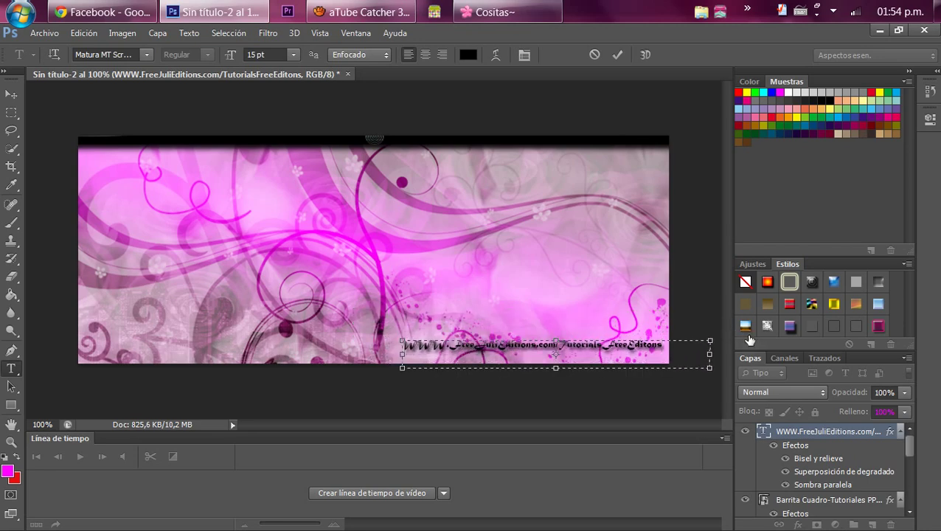
click(361, 12)
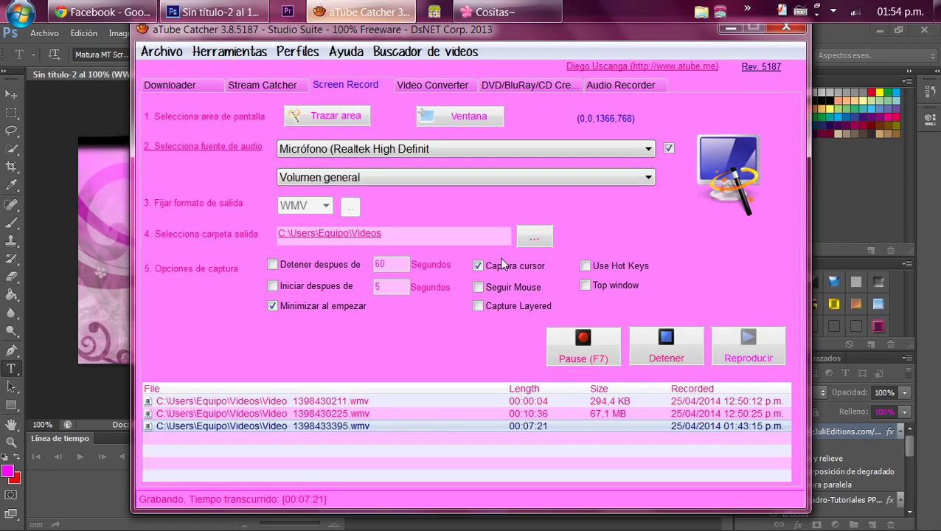
click(594, 347)
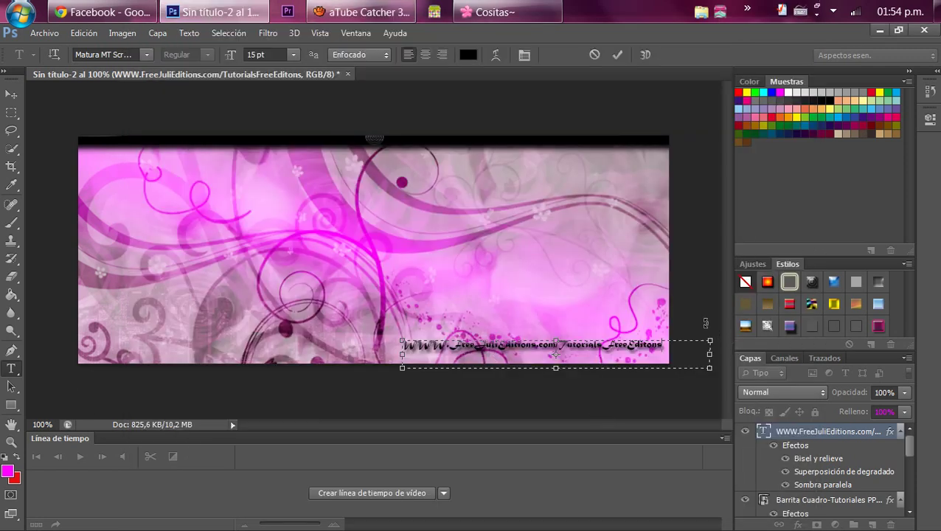
drag(705, 323, 709, 338)
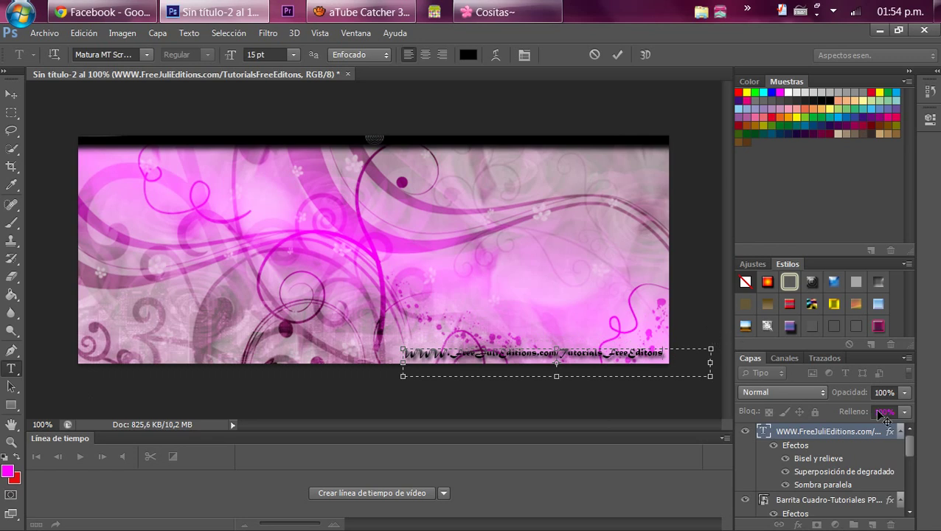
Lower the URL text layer's opacity to 86%
click(904, 393)
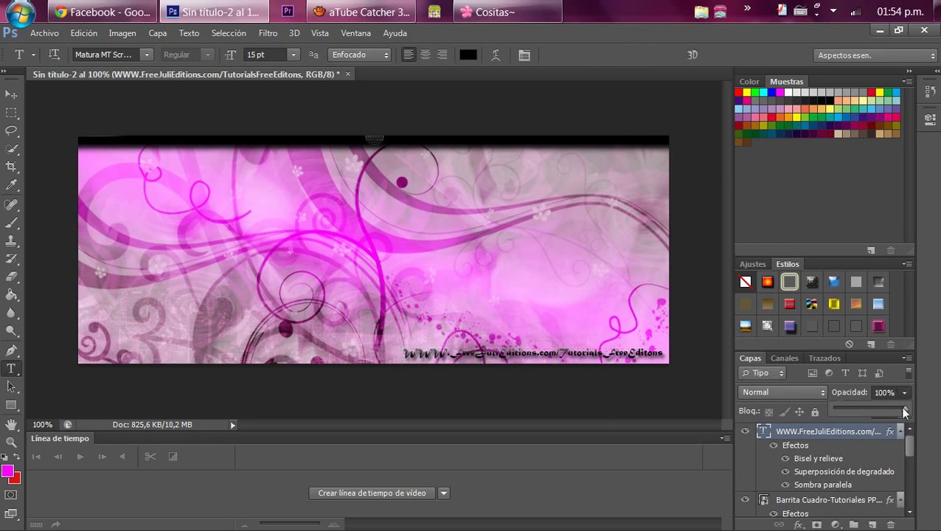
drag(892, 408, 888, 409)
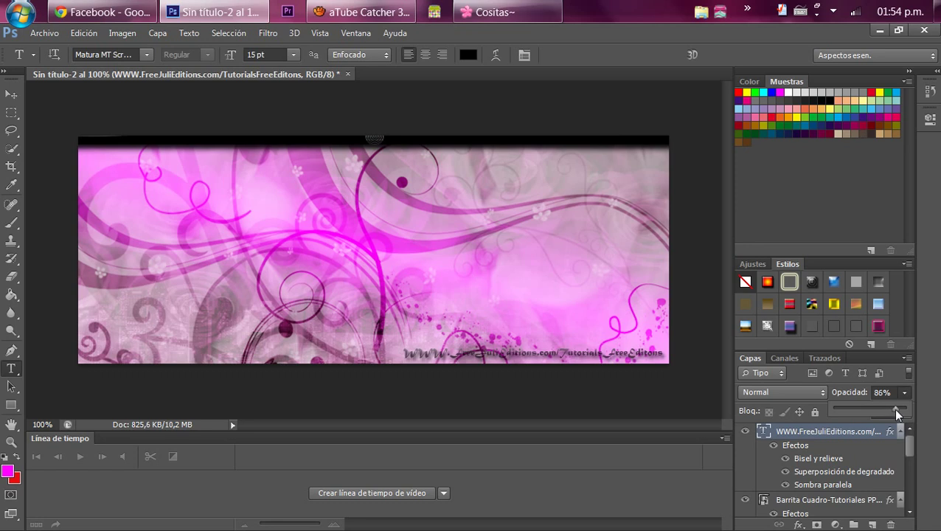
click(903, 391)
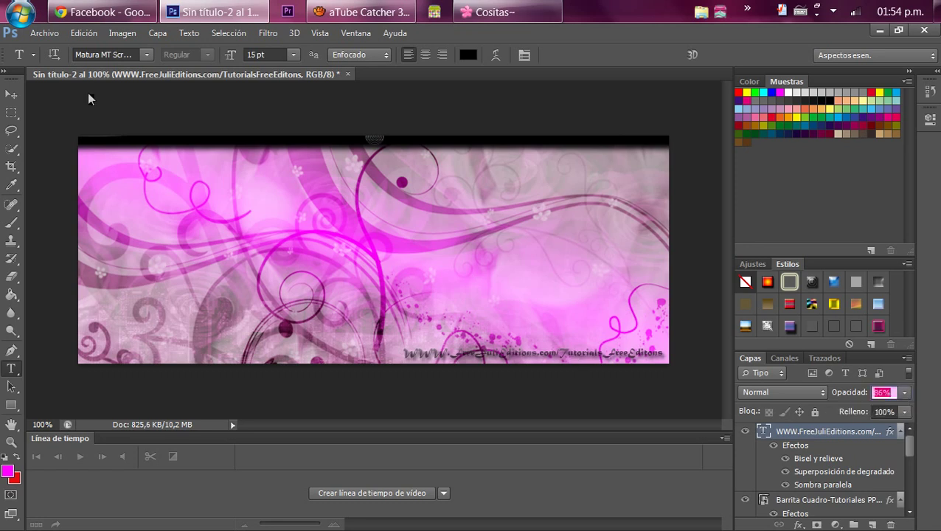
click(46, 33)
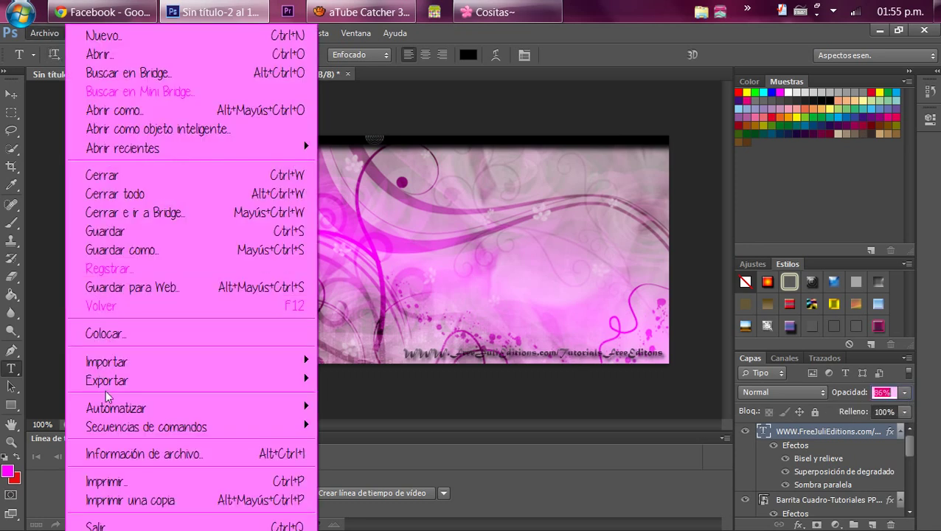
Save the banner as a PNG named Sin título-4, accepting the default PNG options
click(182, 251)
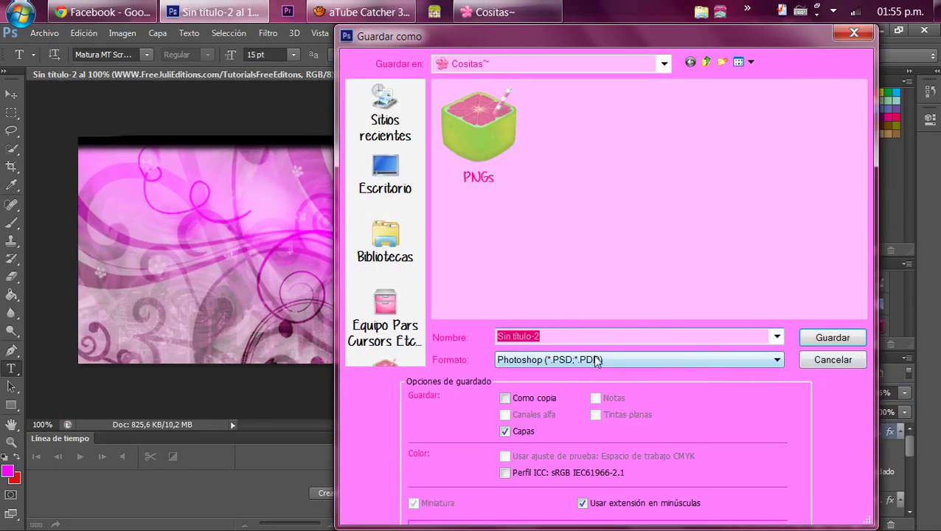
click(596, 359)
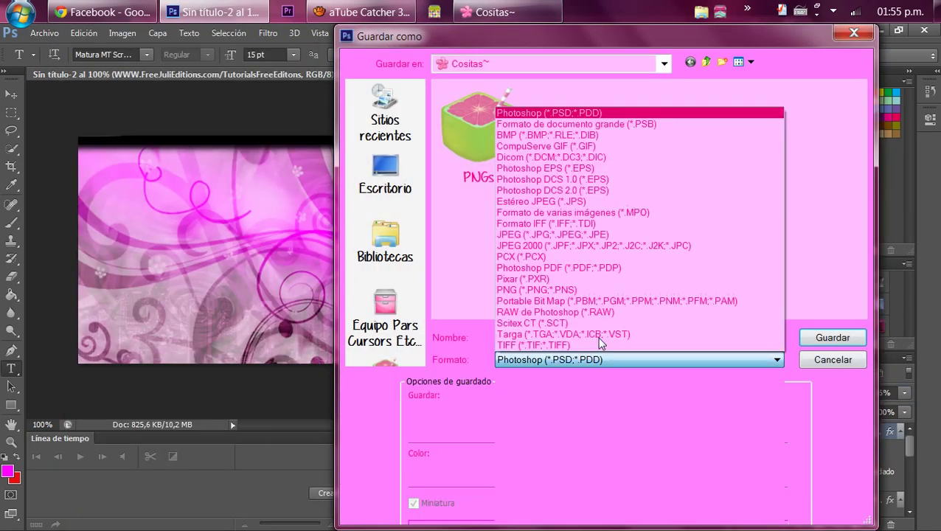
click(593, 288)
click(614, 336)
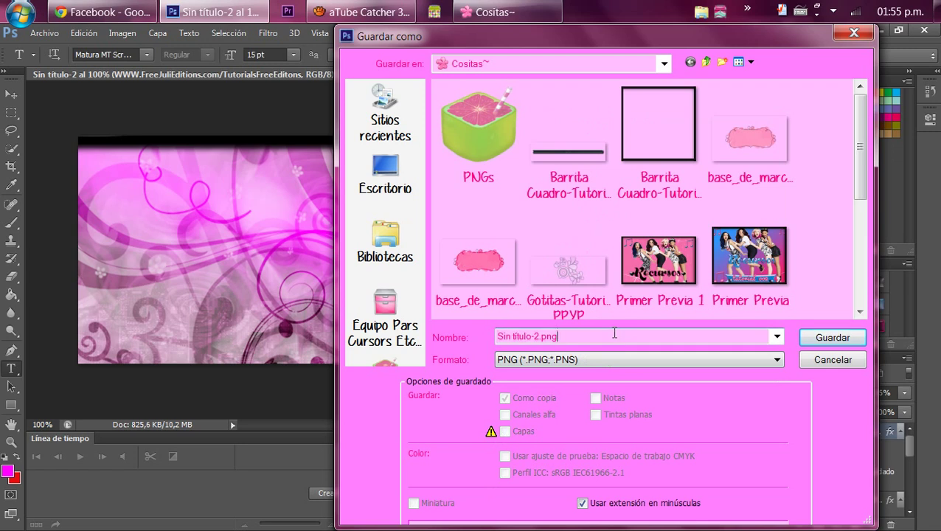
key(BackSpace)
key(BackSpace)
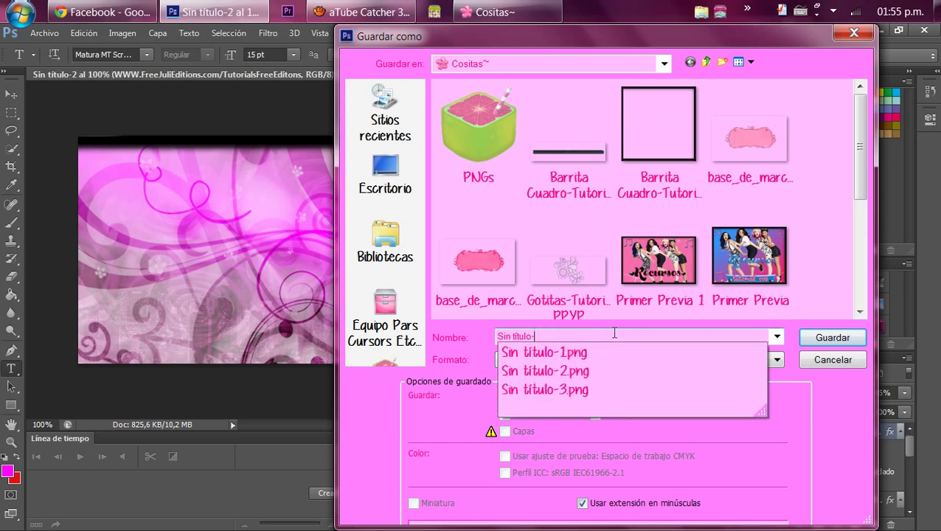
text(4)
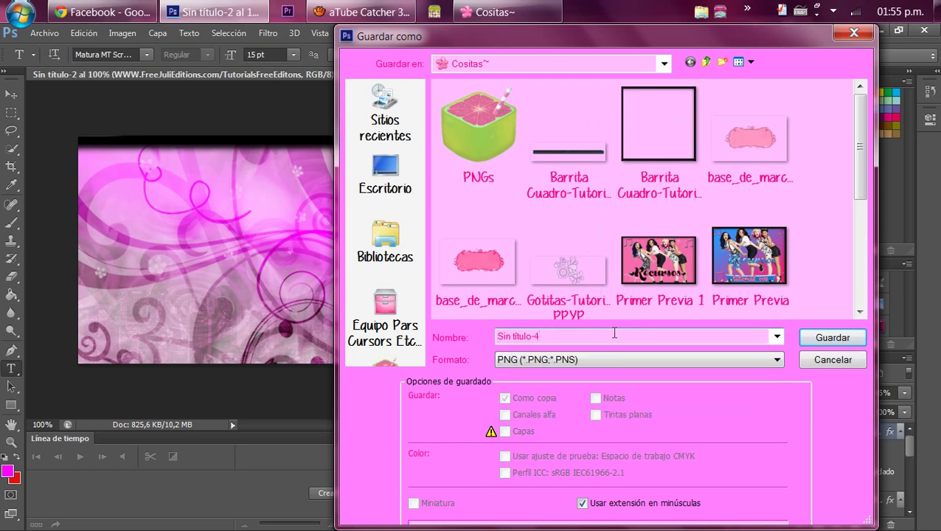
key(Return)
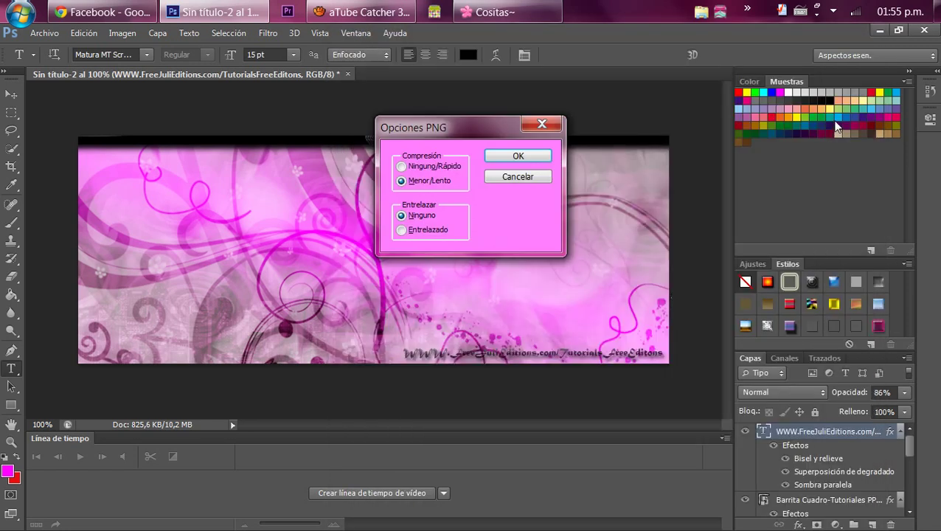
key(Return)
Preview Sin título-4 from the Cositas~ folder, then close the viewer and minimize the folder
click(879, 30)
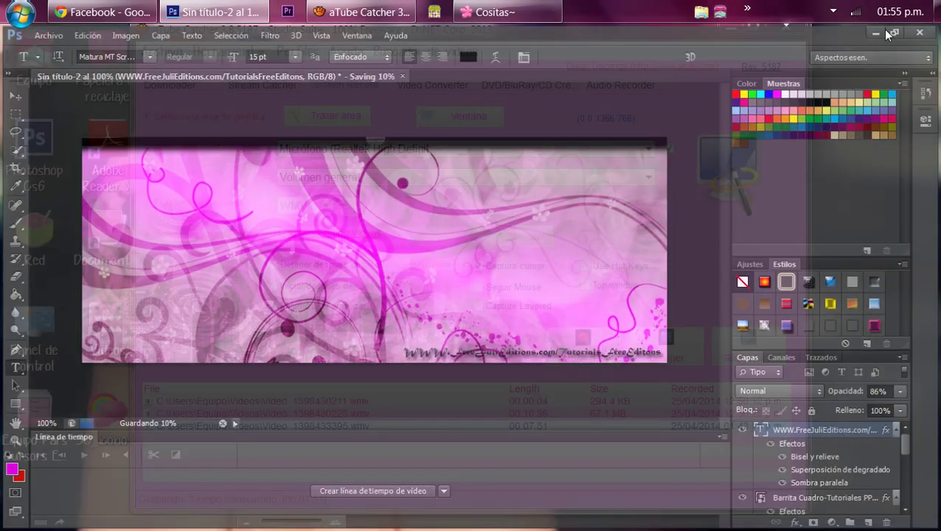
click(733, 30)
click(494, 12)
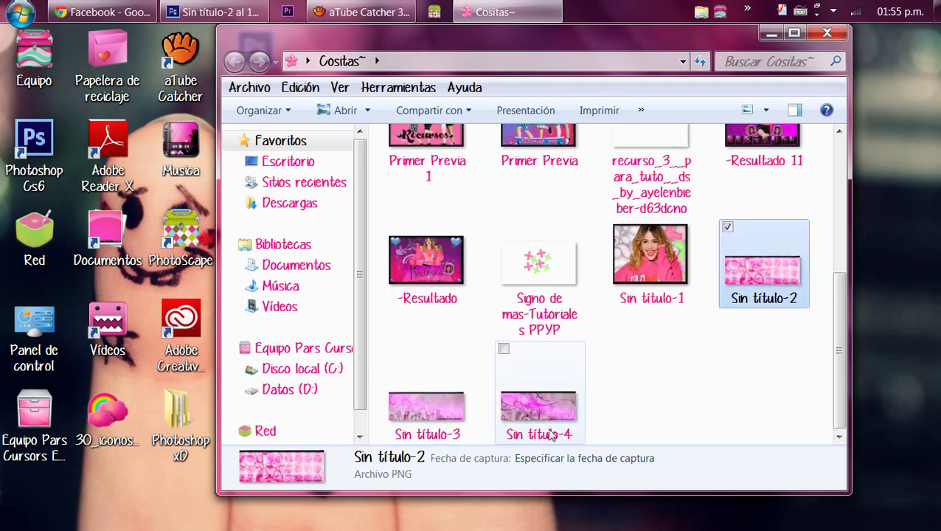
double_click(550, 433)
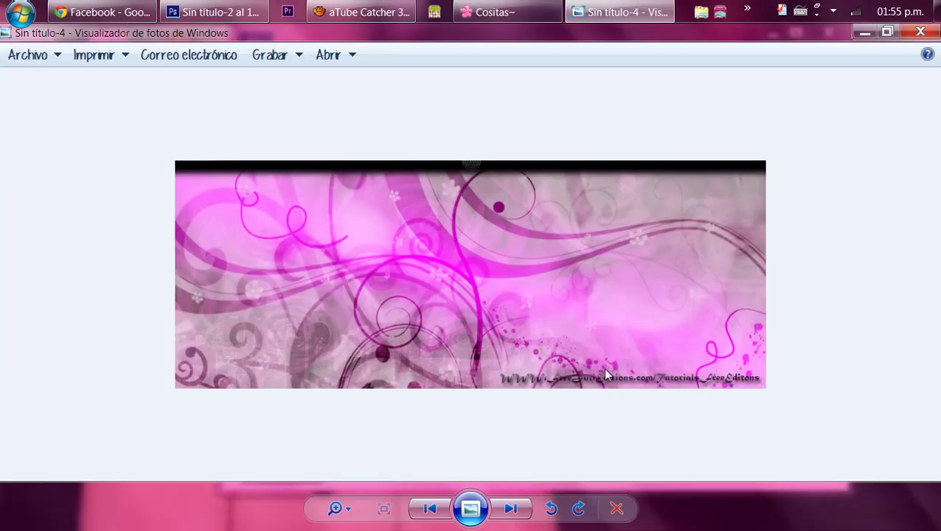
click(920, 32)
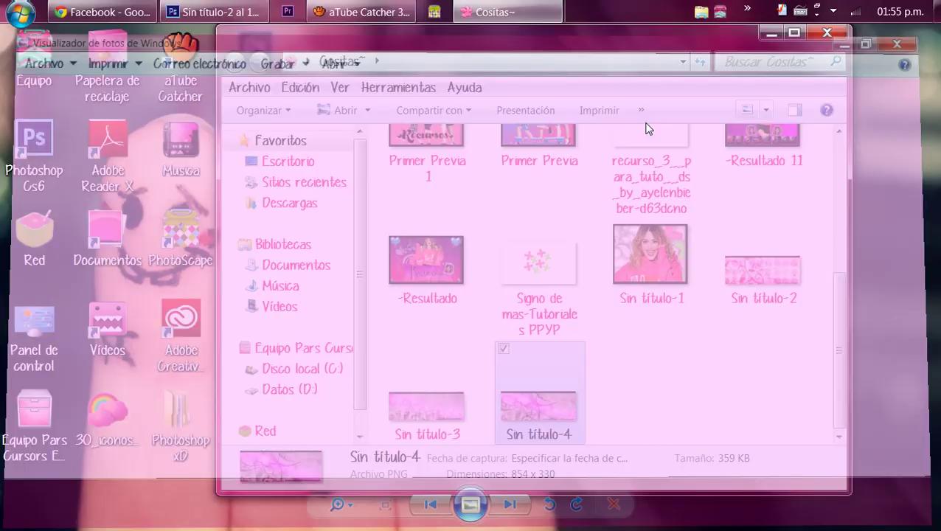
click(771, 32)
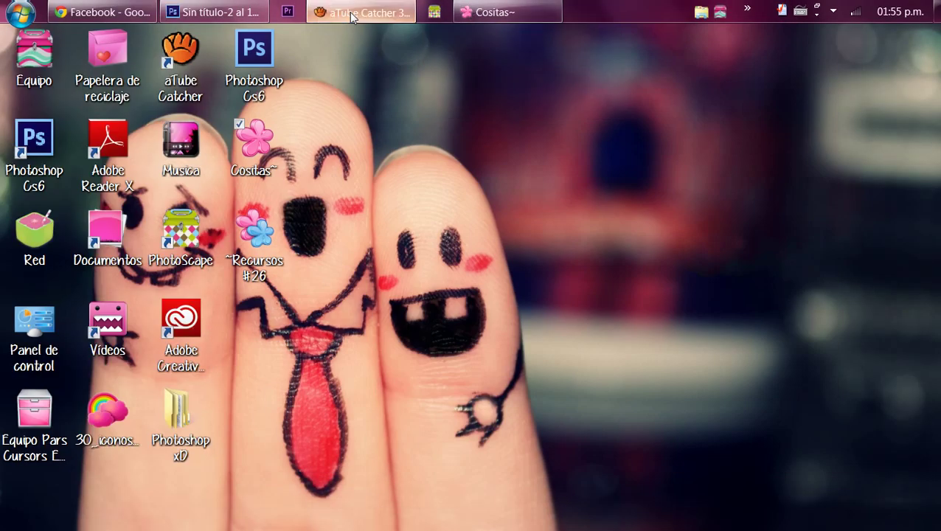